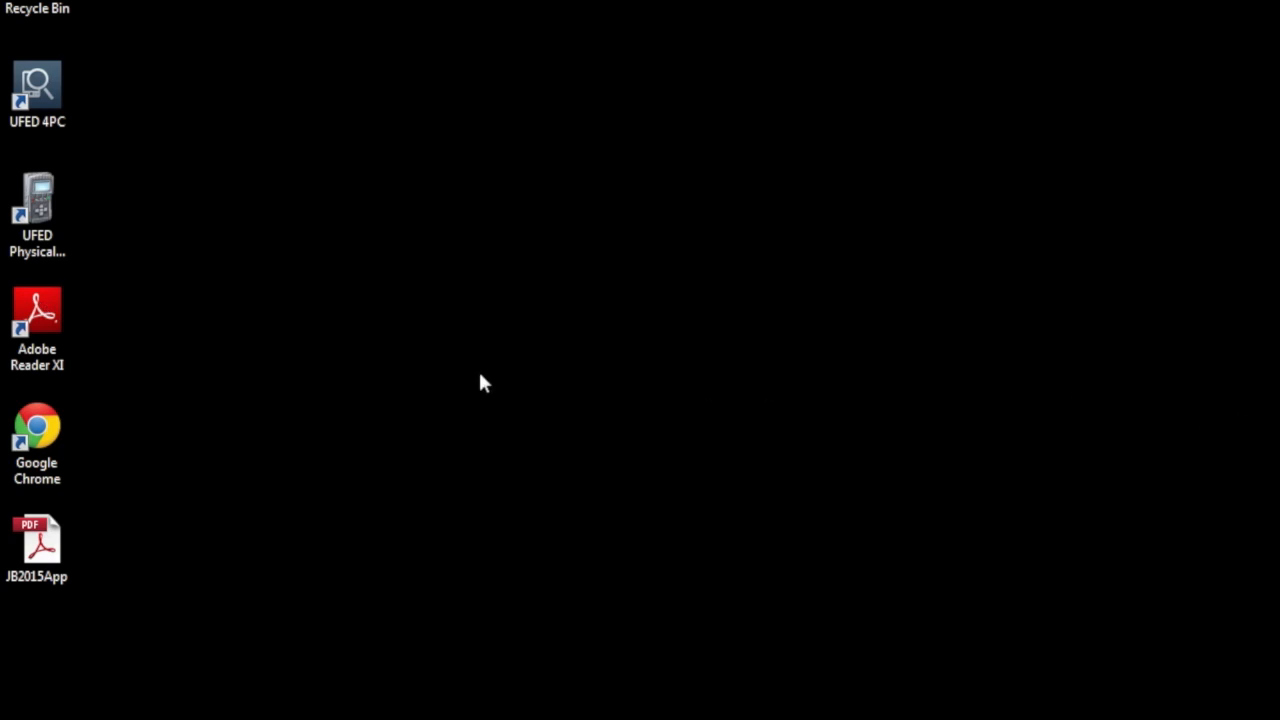
Launch Adobe Reader XI from the desktop, glance through the Help menu, then open the File menu.
double_click(37, 315)
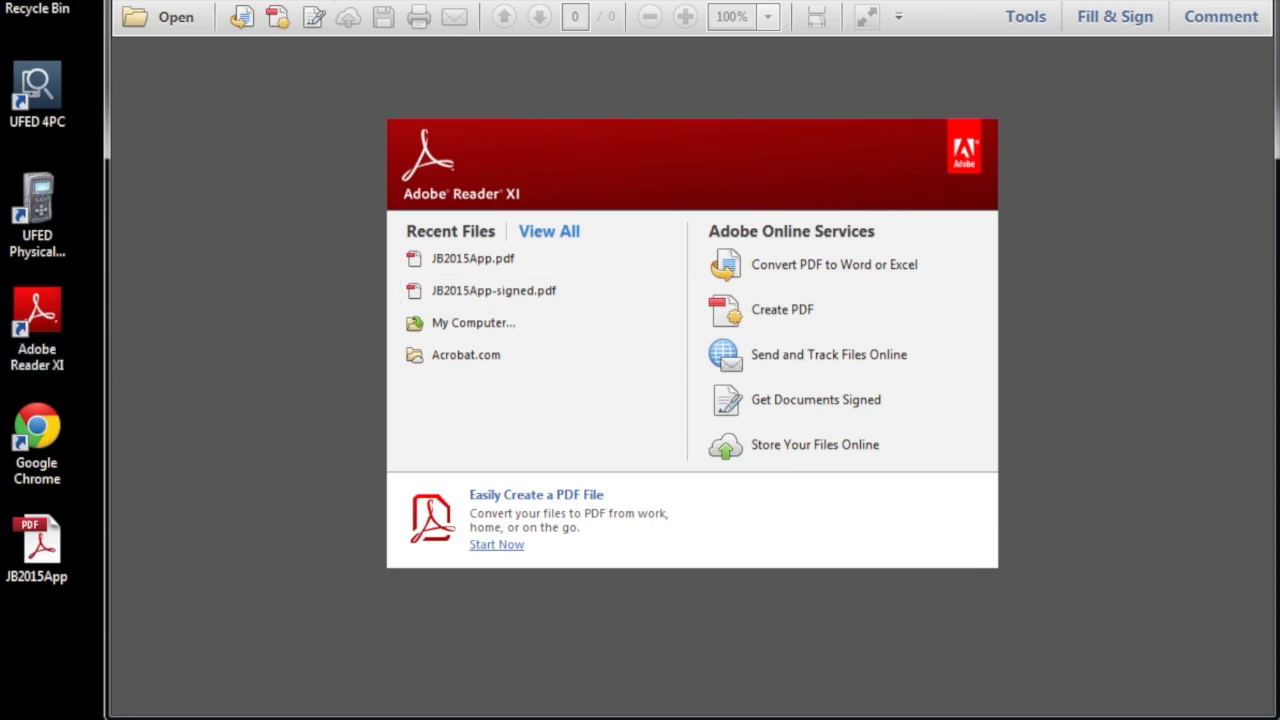
left_click(320, 0)
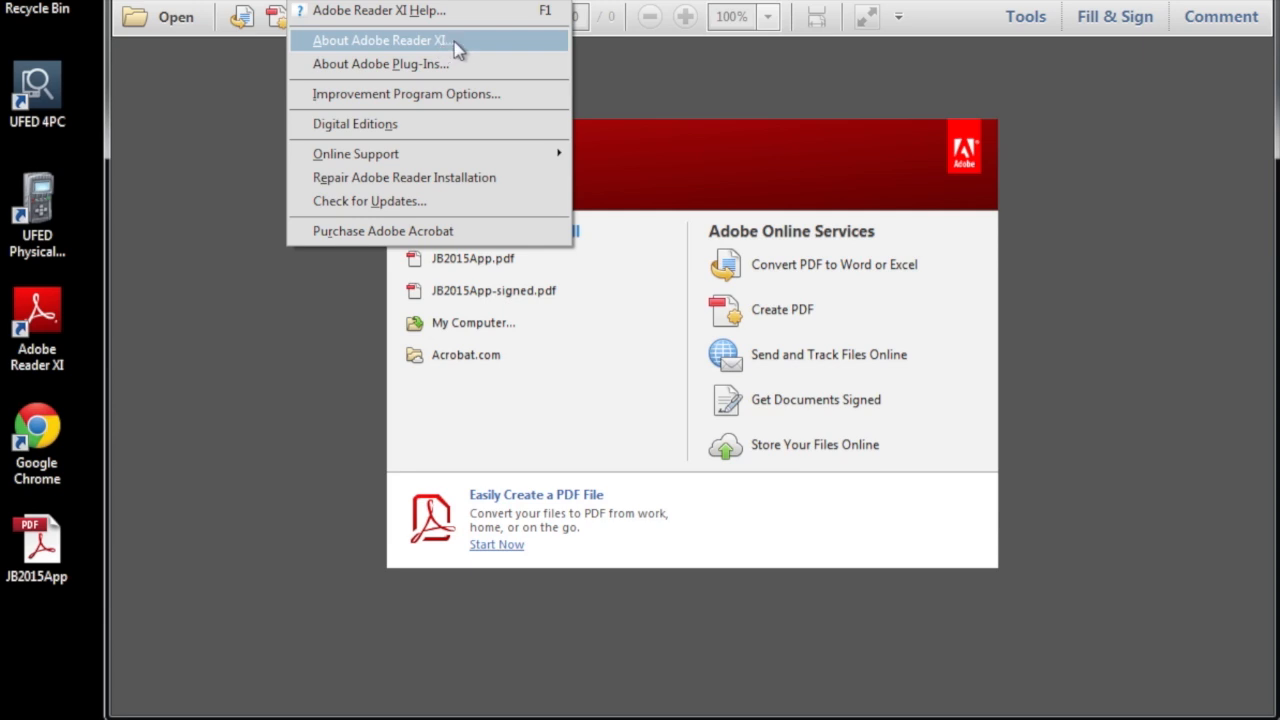
left_click(629, 56)
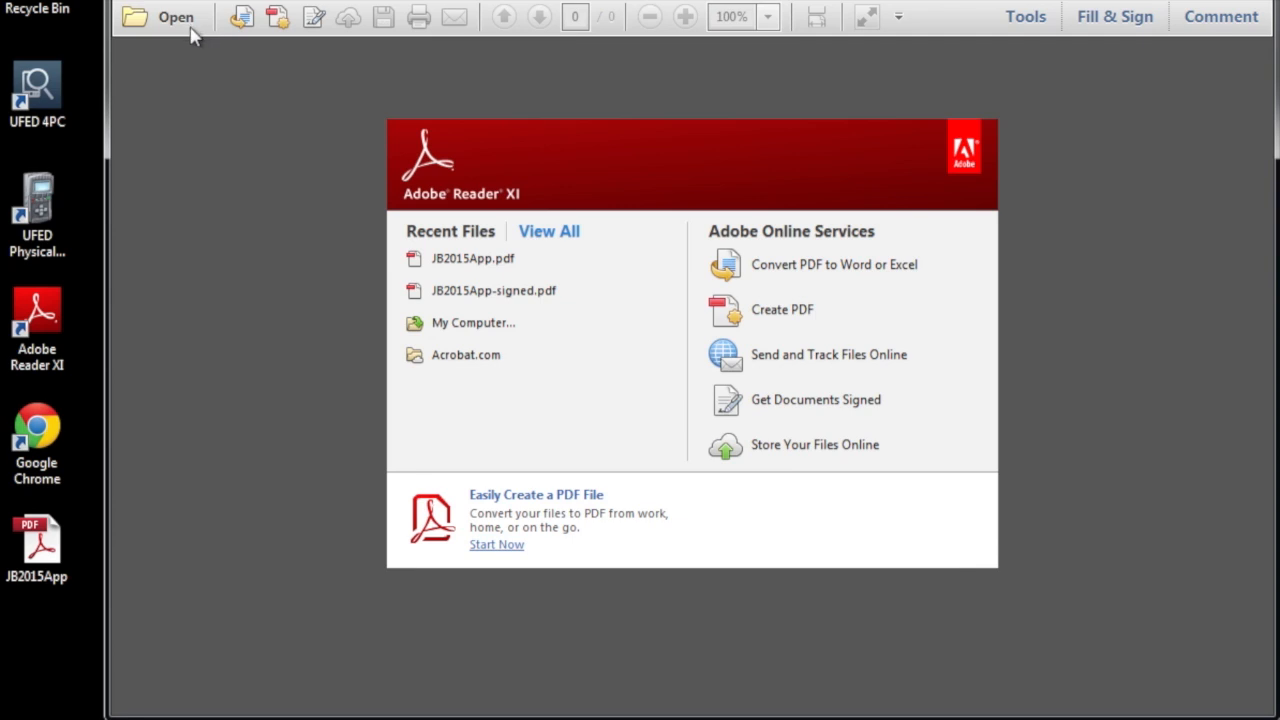
left_click(140, 3)
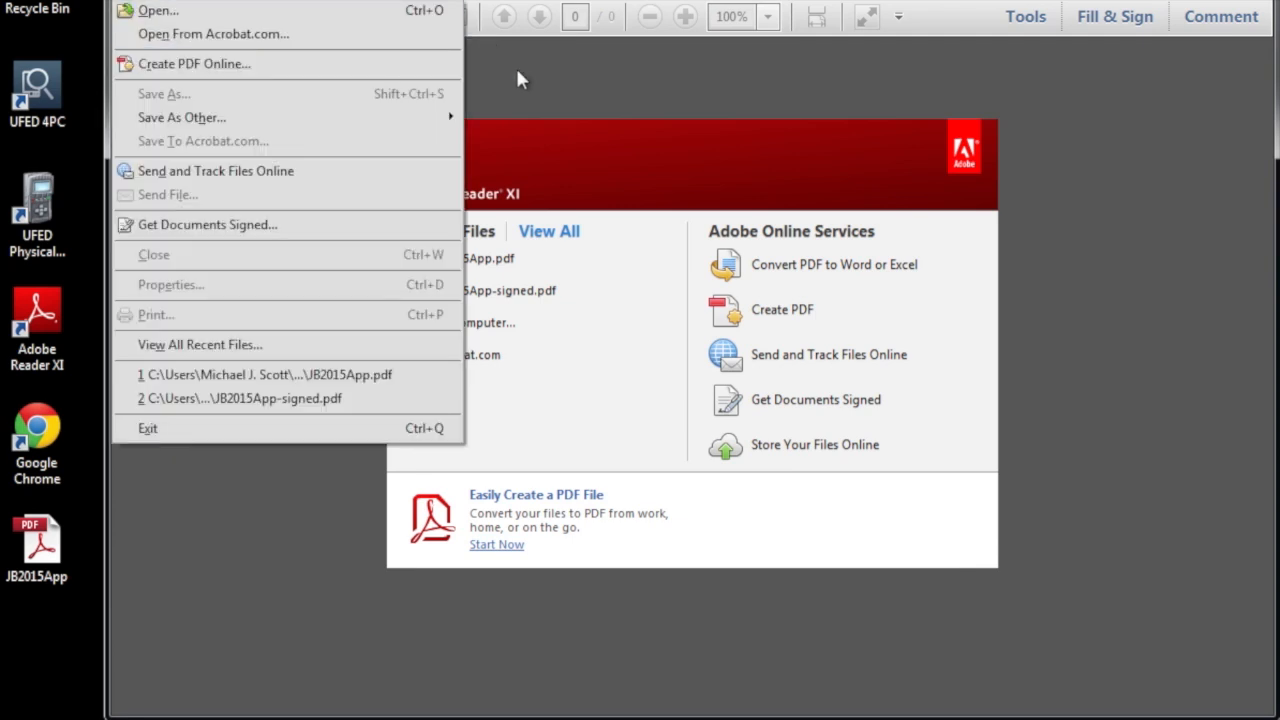
left_click(155, 10)
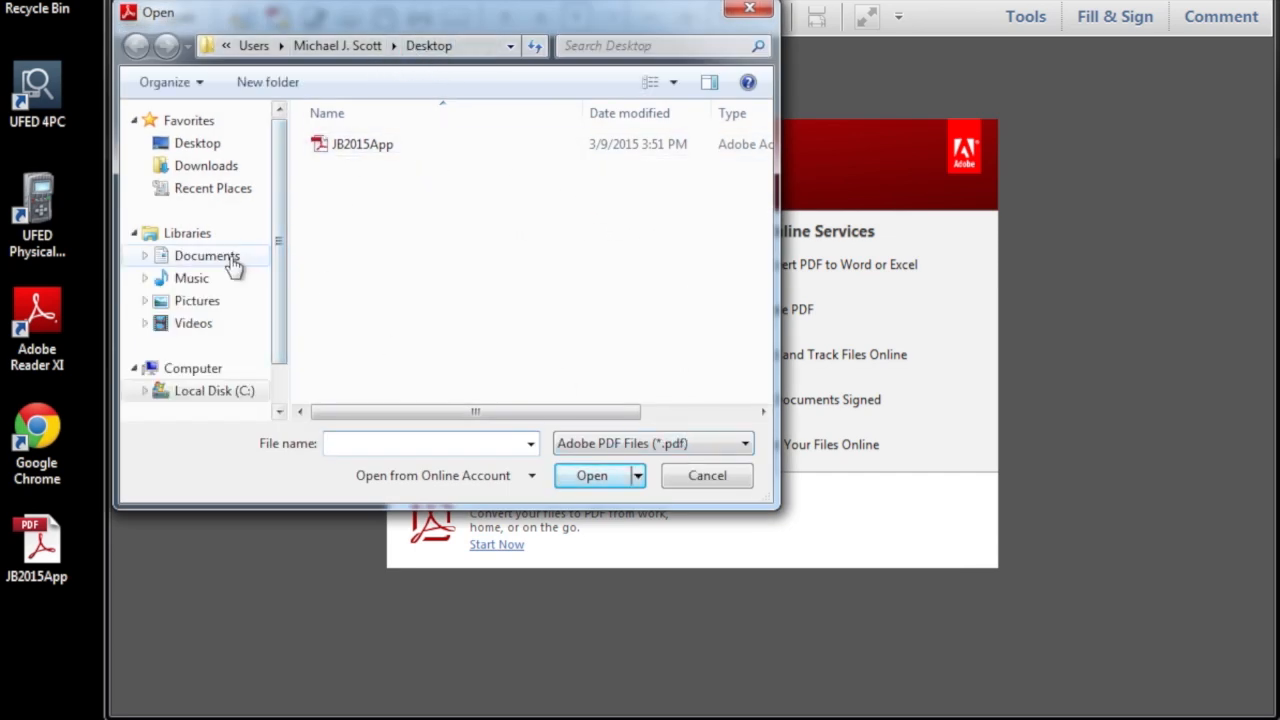
left_click(688, 477)
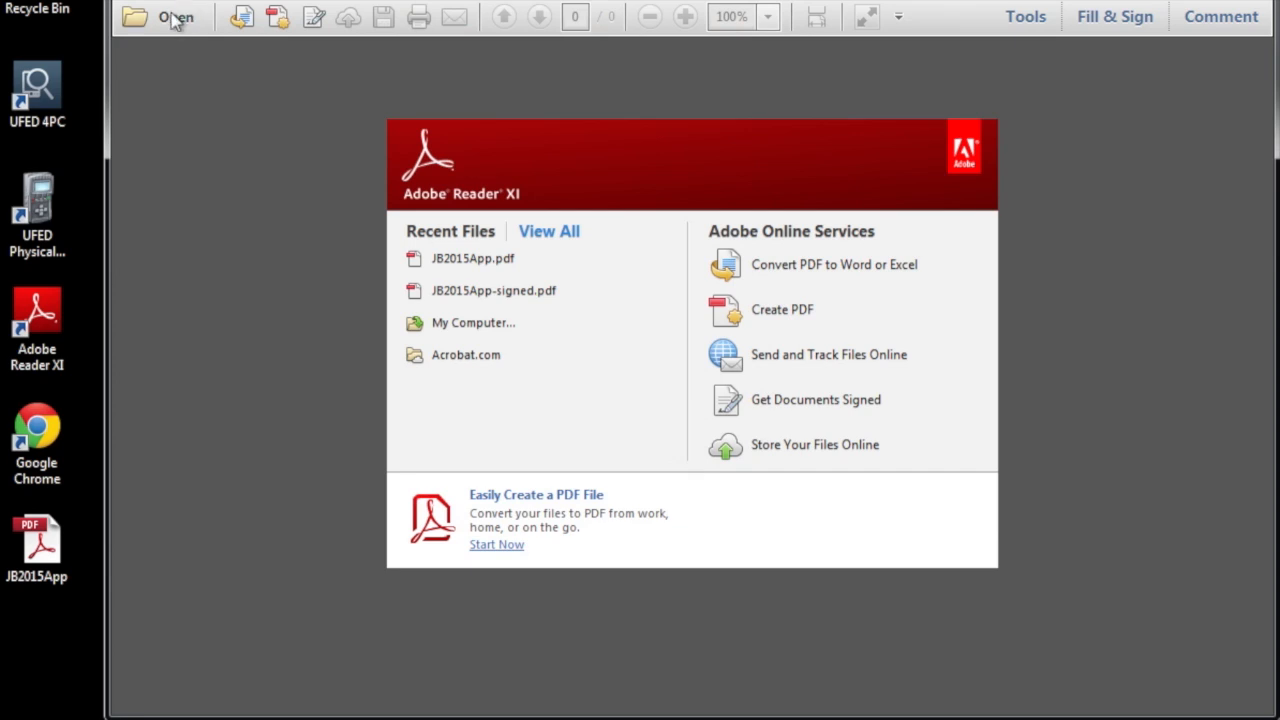
left_click(175, 18)
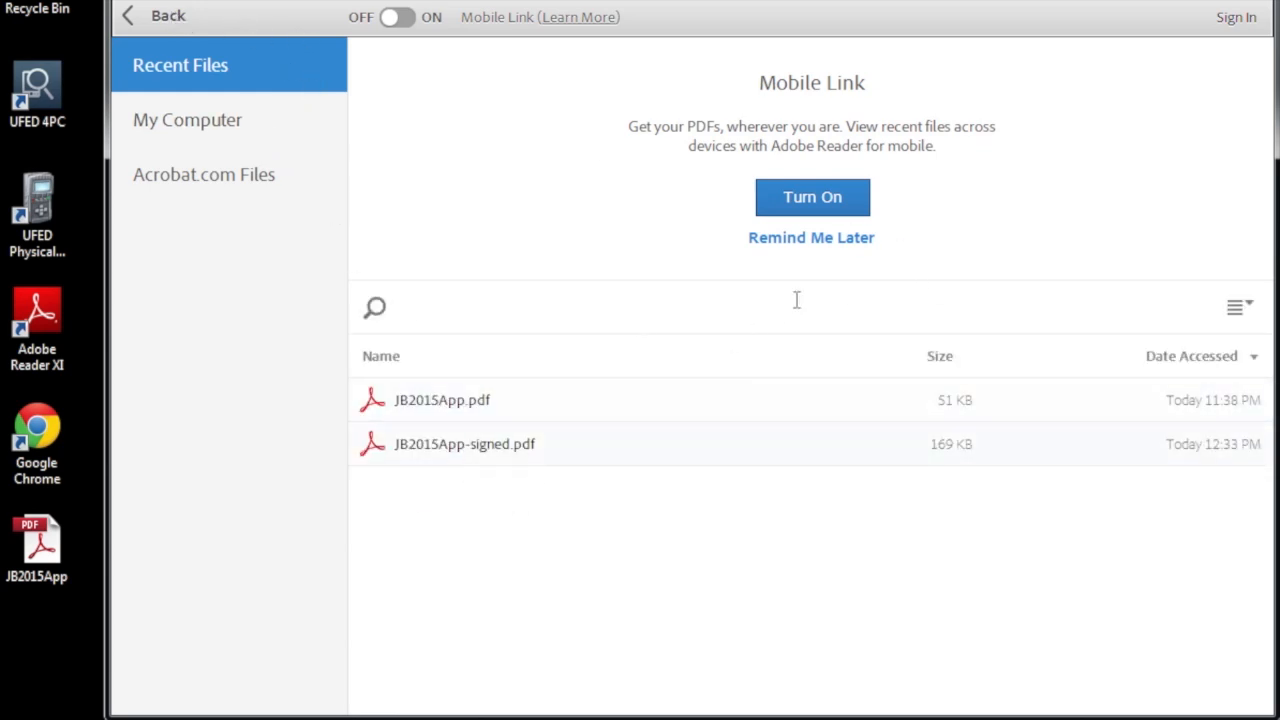
left_click(170, 14)
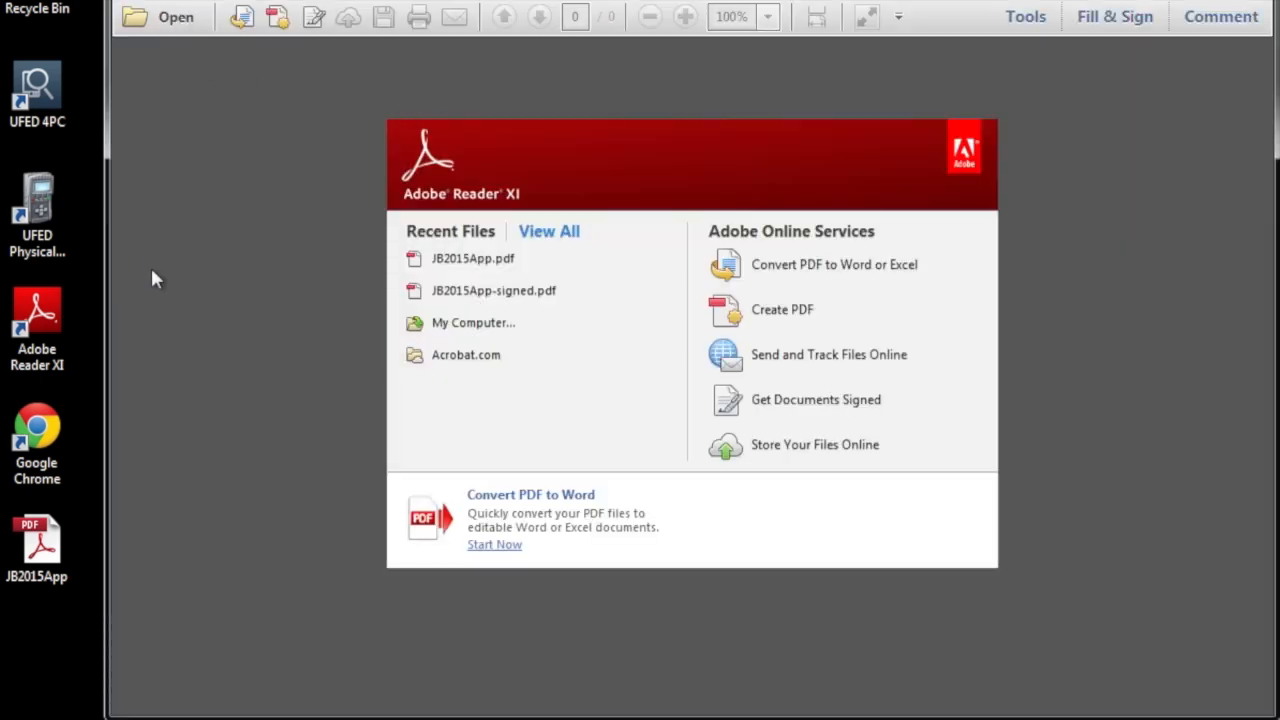
left_click_drag(40, 556, 537, 425)
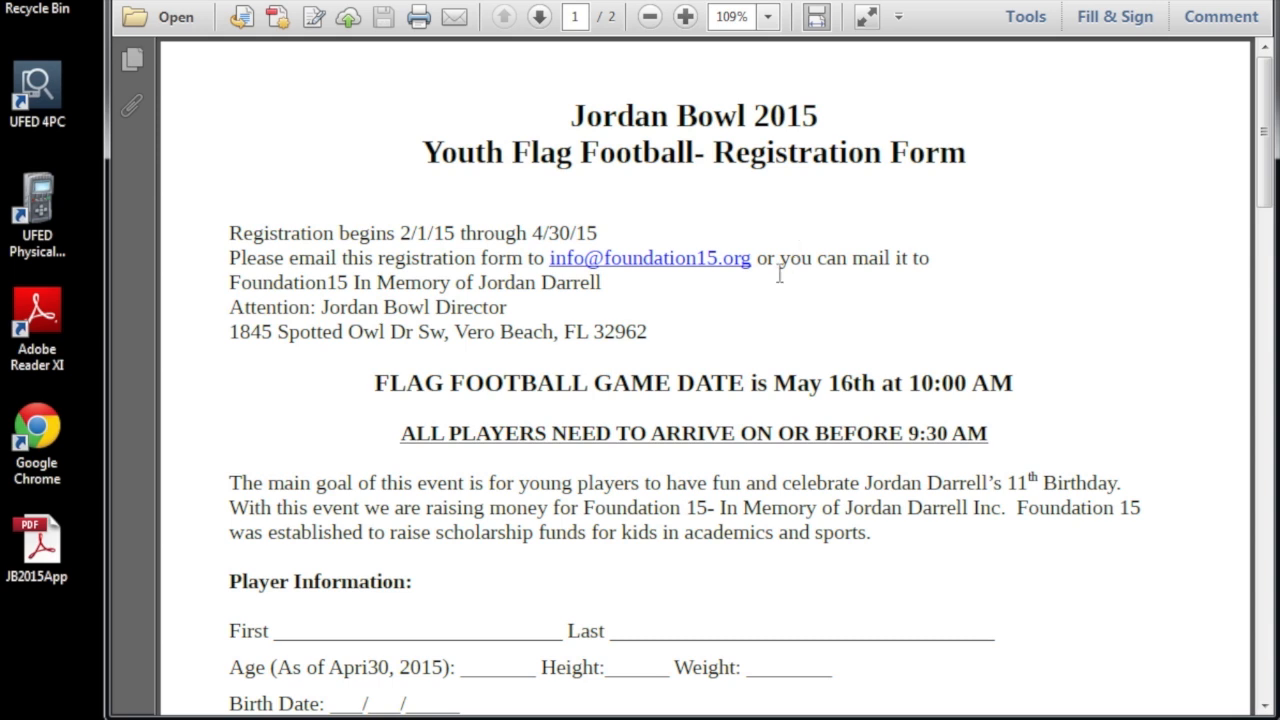
Scroll down past page 1 to the page 2 guardian signature and Date lines.
left_click_drag(1264, 130, 1263, 234)
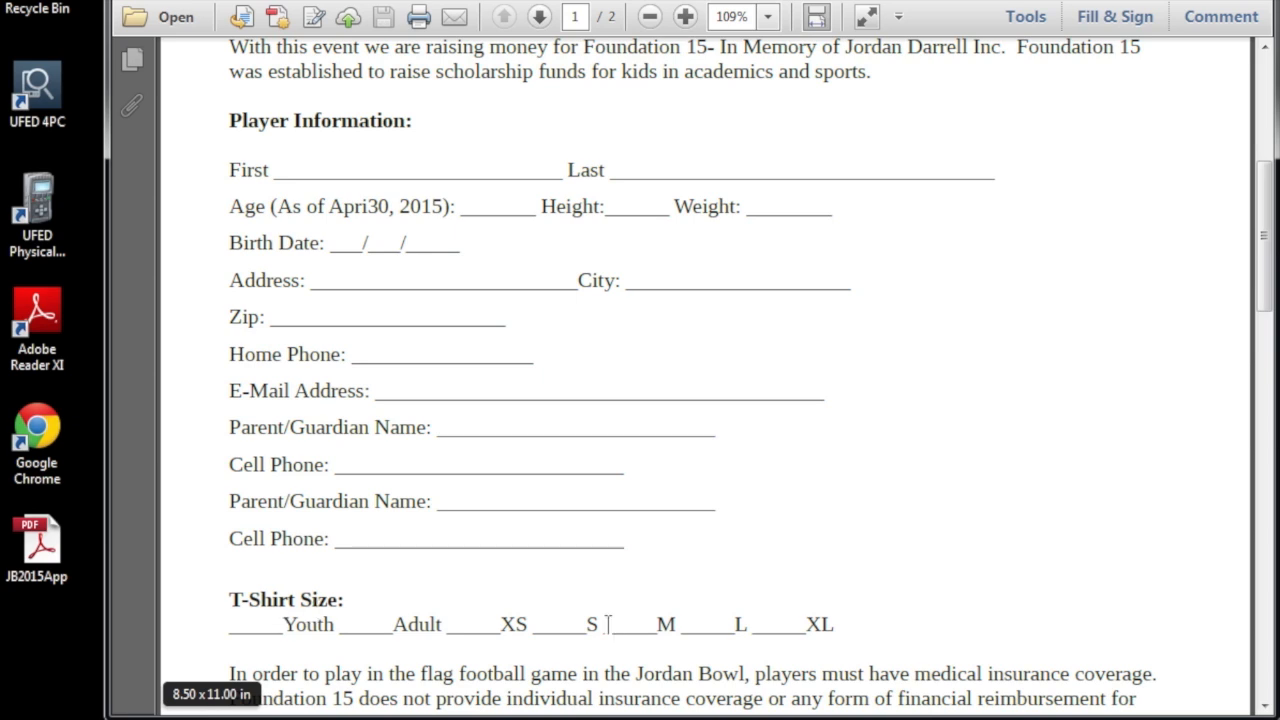
left_click_drag(1263, 276, 1265, 352)
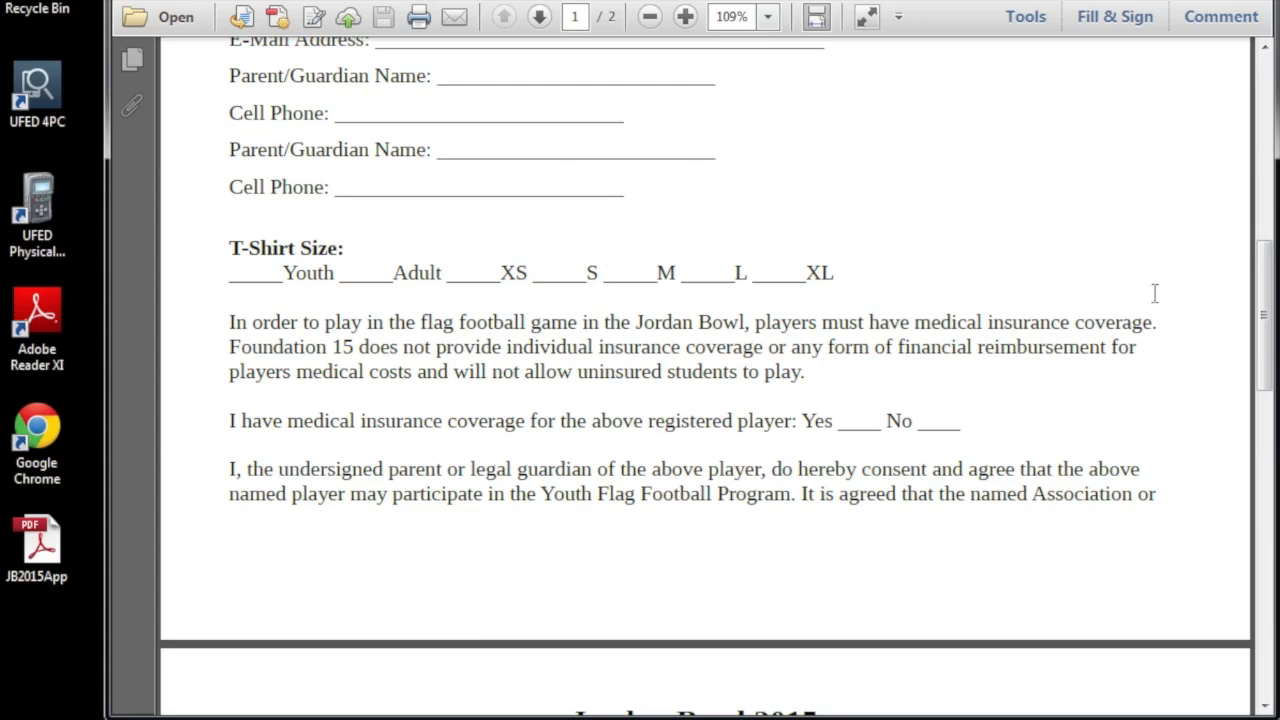
left_click_drag(1267, 314, 1270, 338)
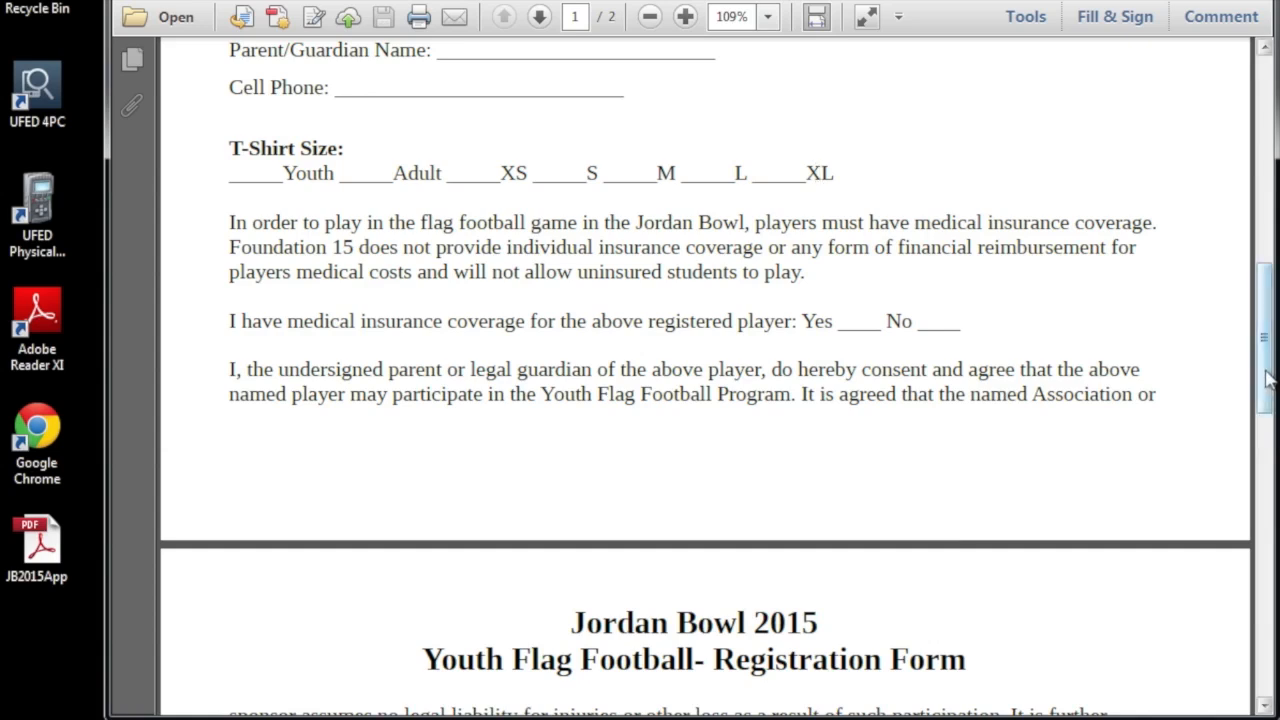
left_click_drag(1265, 356, 1265, 382)
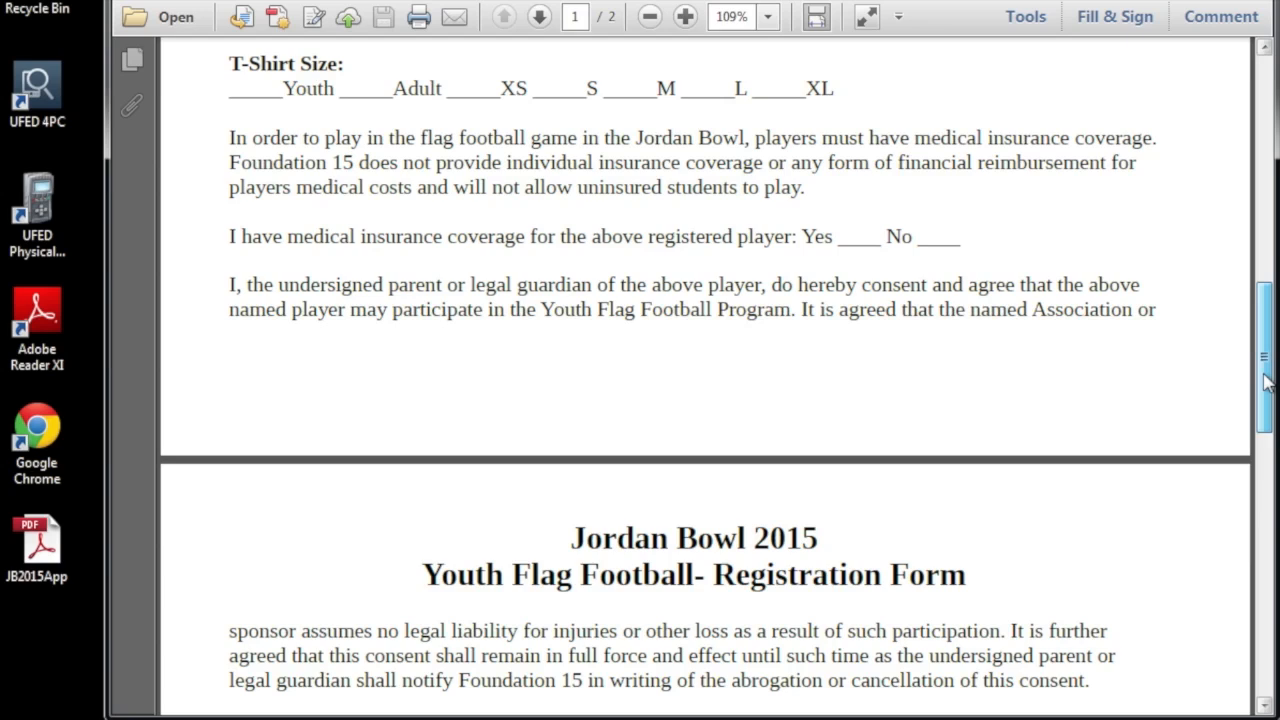
left_click_drag(1266, 380, 1266, 389)
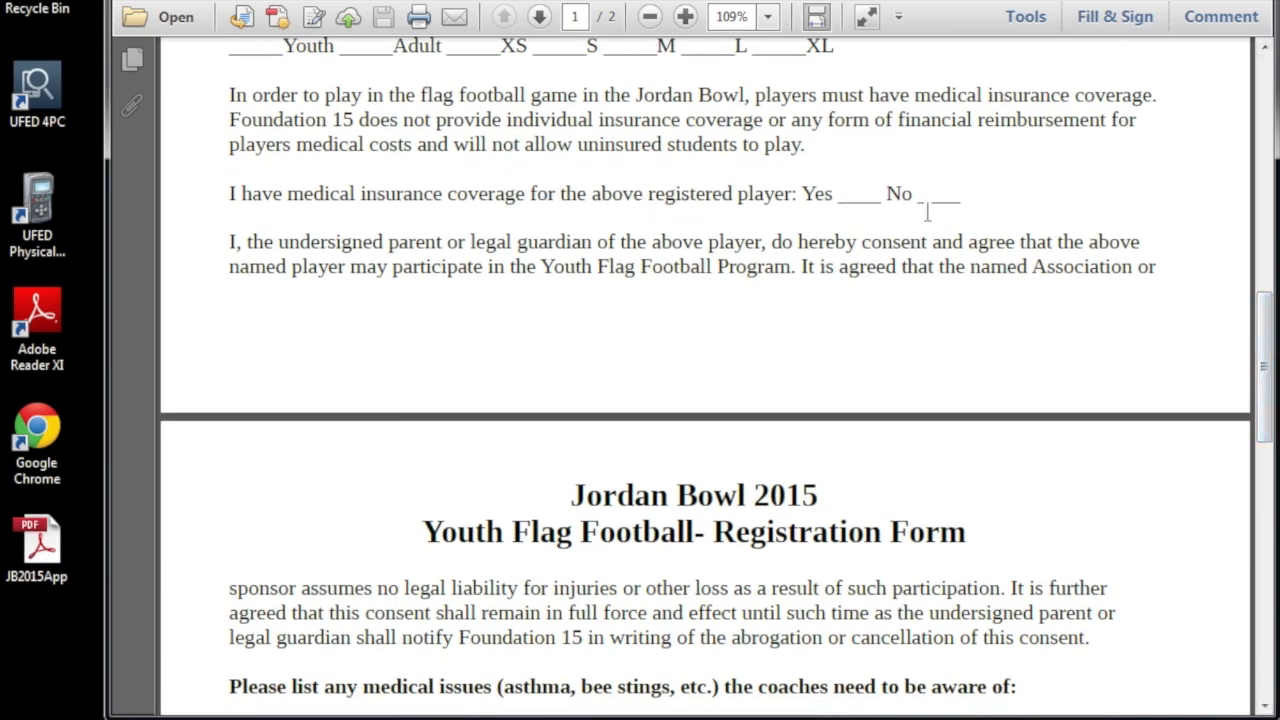
left_click_drag(1266, 334, 1264, 448)
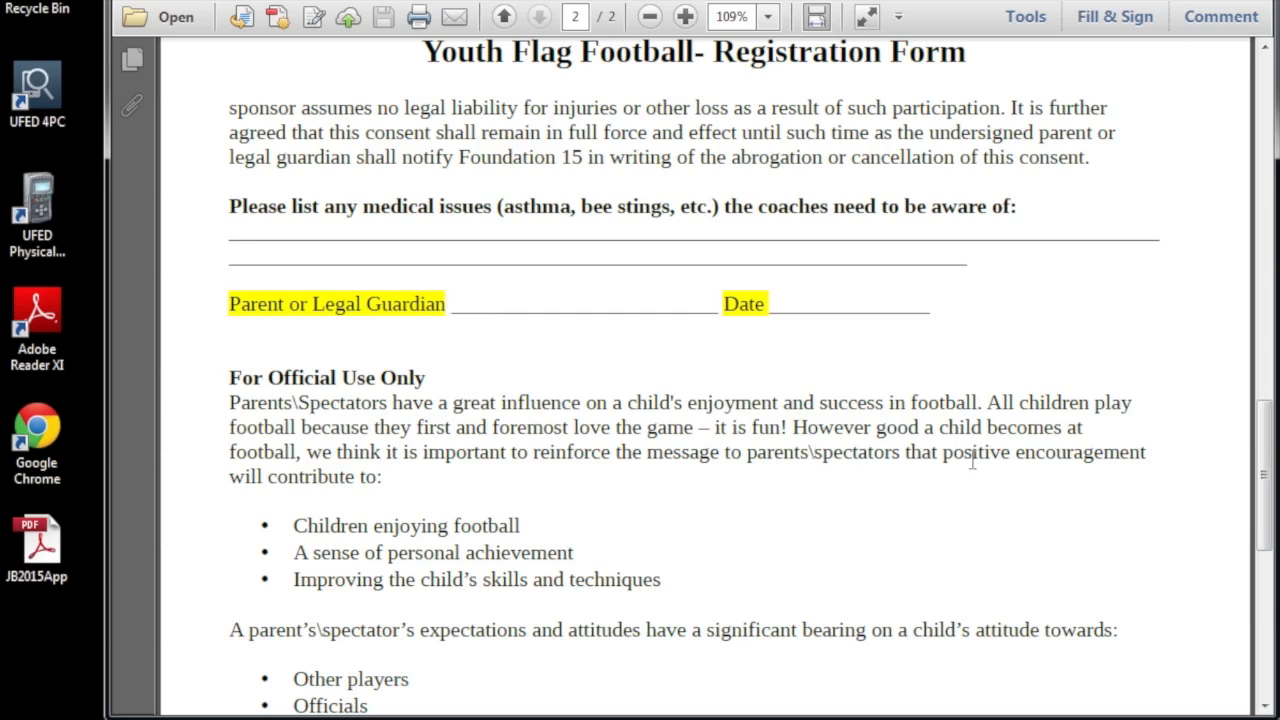
Scroll through the form again, return to the top of page 1, and open the View menu.
left_click_drag(1270, 458, 1274, 147)
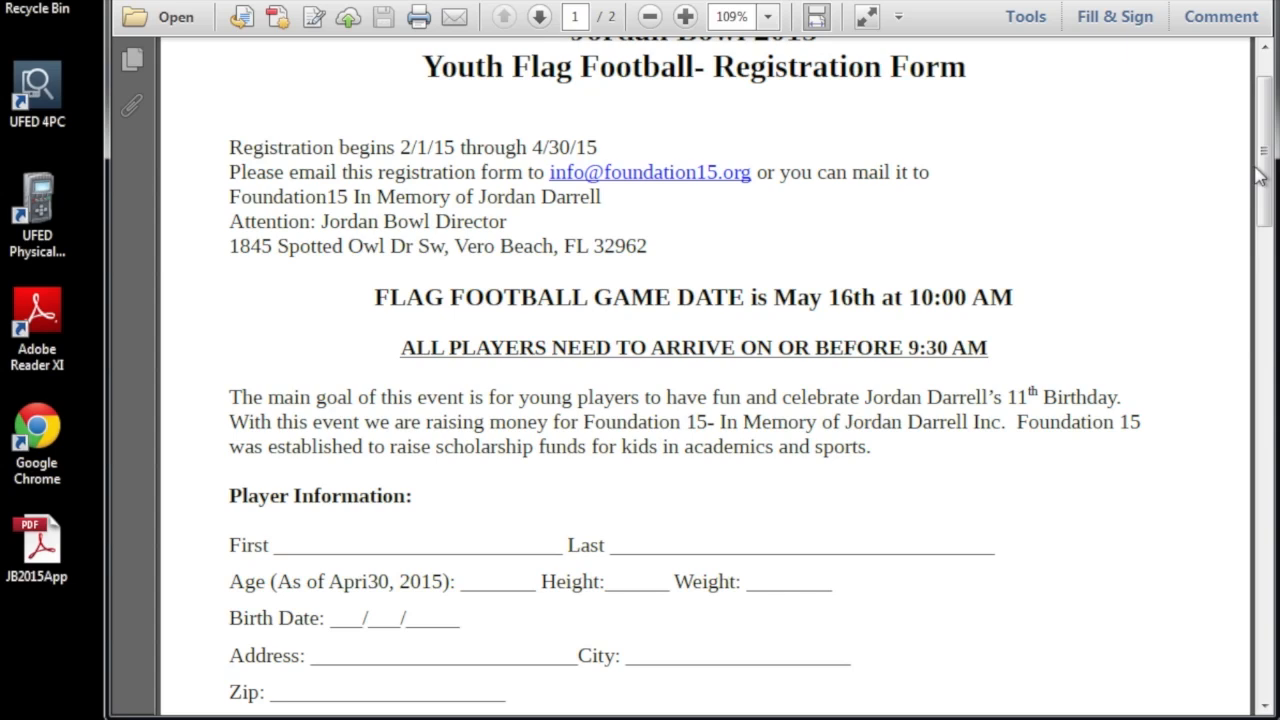
left_click_drag(1261, 174, 1262, 275)
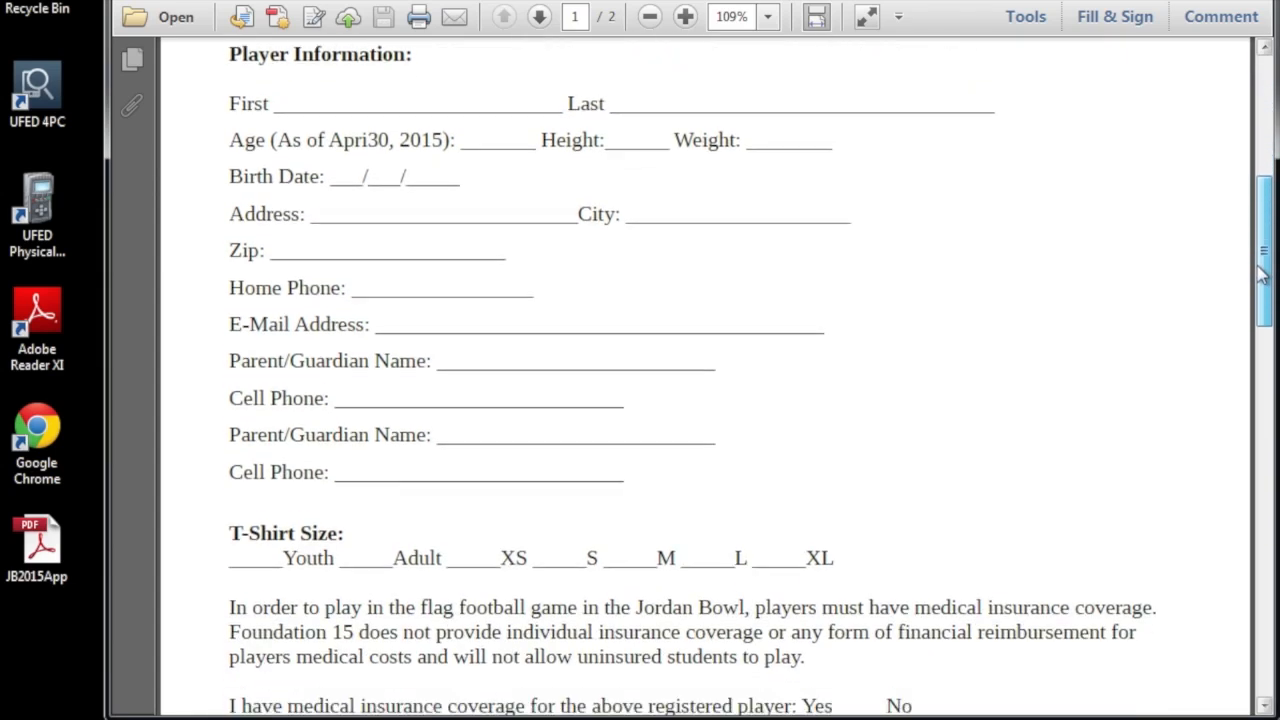
left_click_drag(1262, 275, 1262, 323)
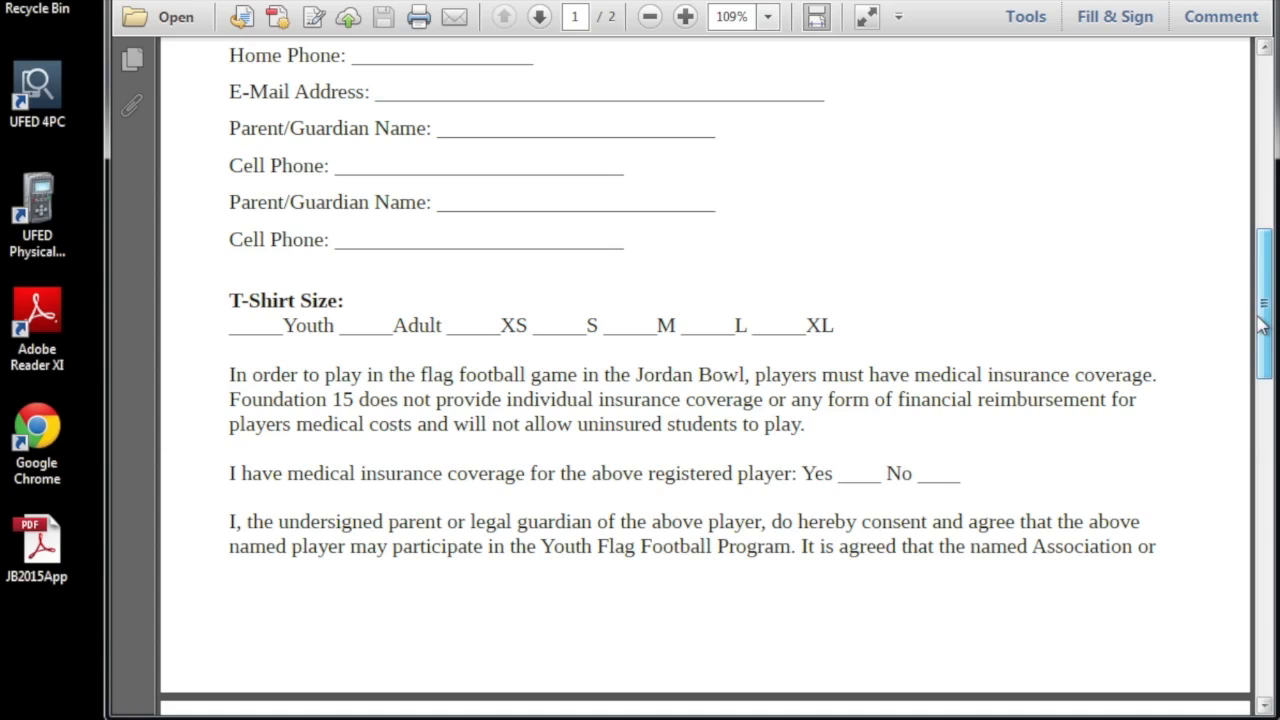
left_click_drag(1262, 323, 1270, 405)
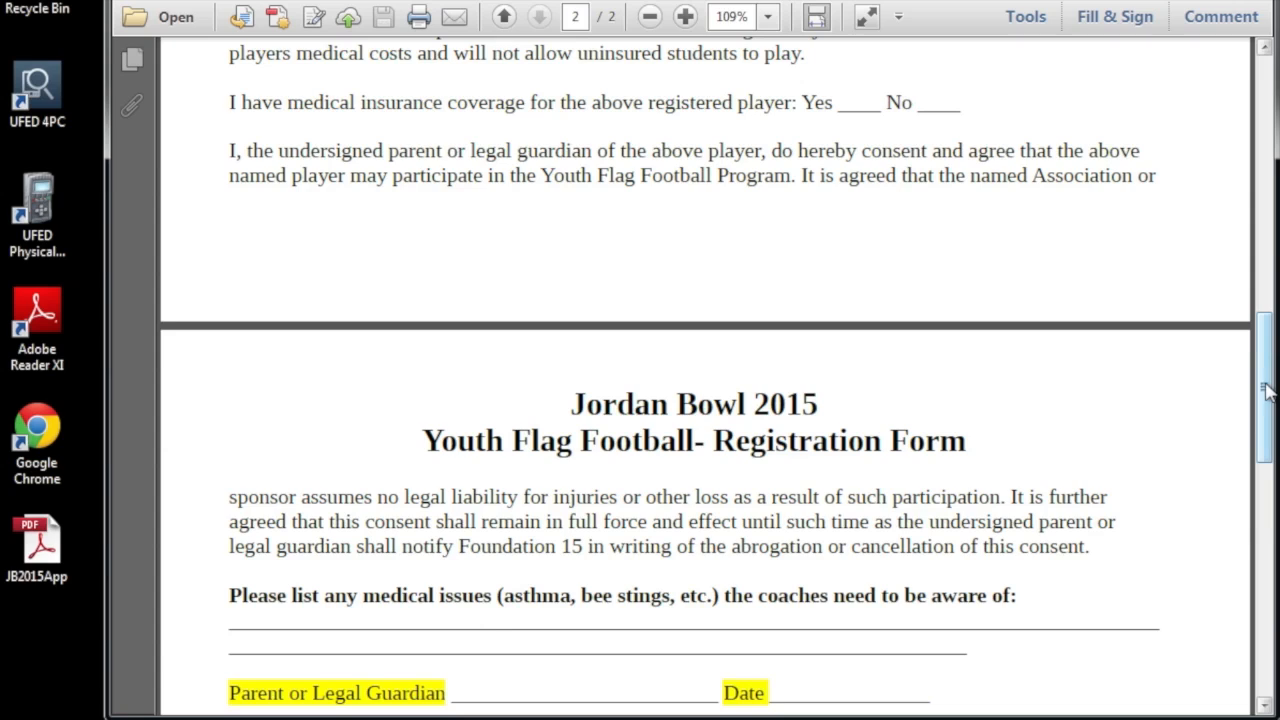
left_click_drag(1267, 390, 1261, 62)
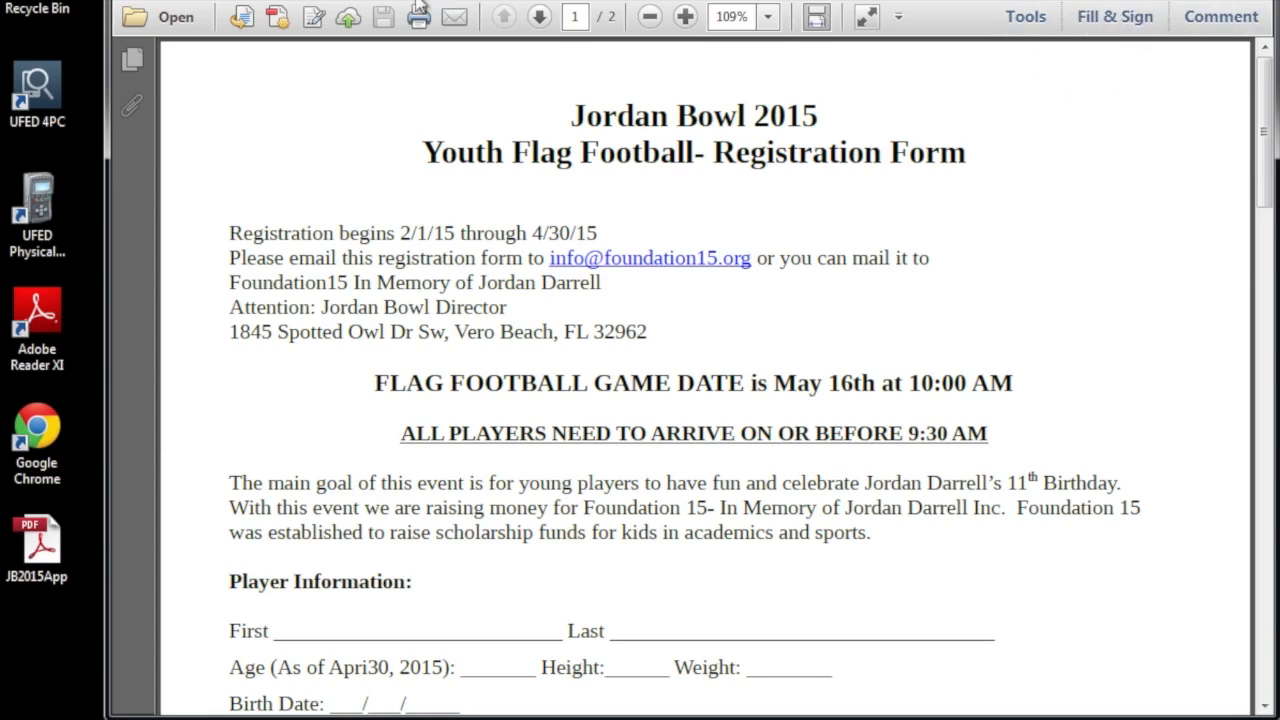
left_click(206, 0)
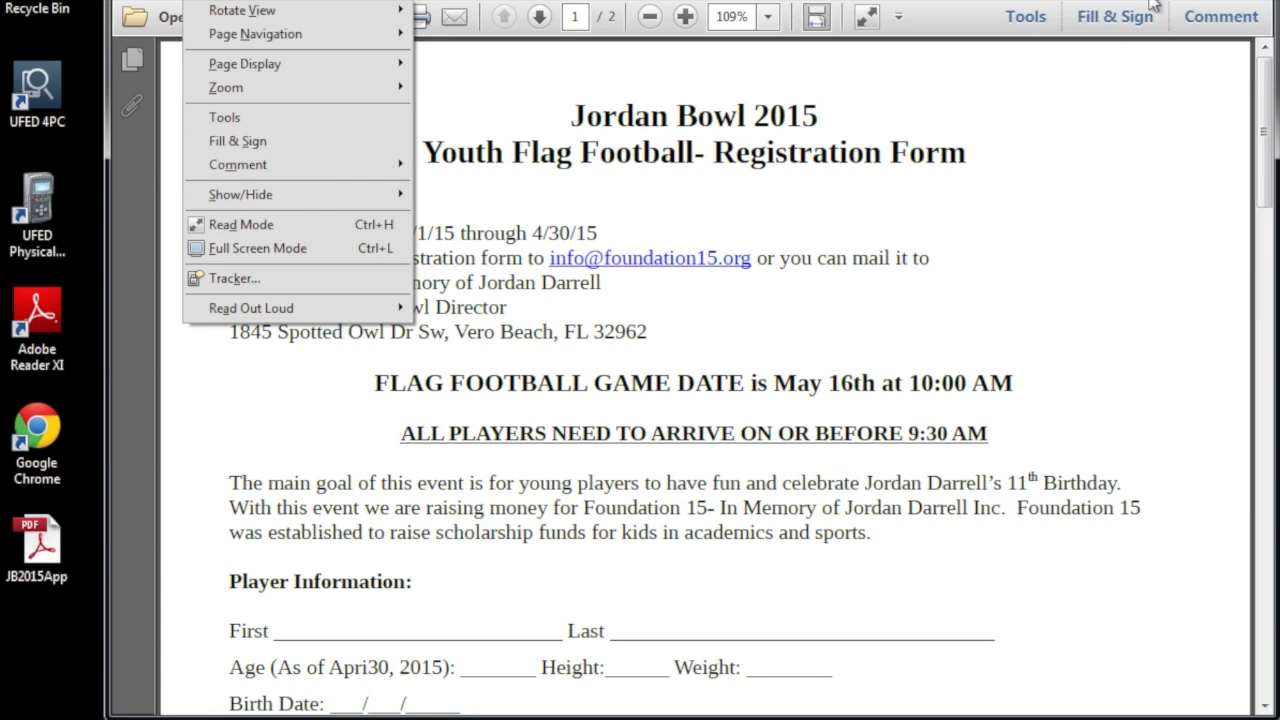
Switch the right pane back to Fill & Sign and select the Add Text tool.
left_click(1253, 2)
left_click(1110, 18)
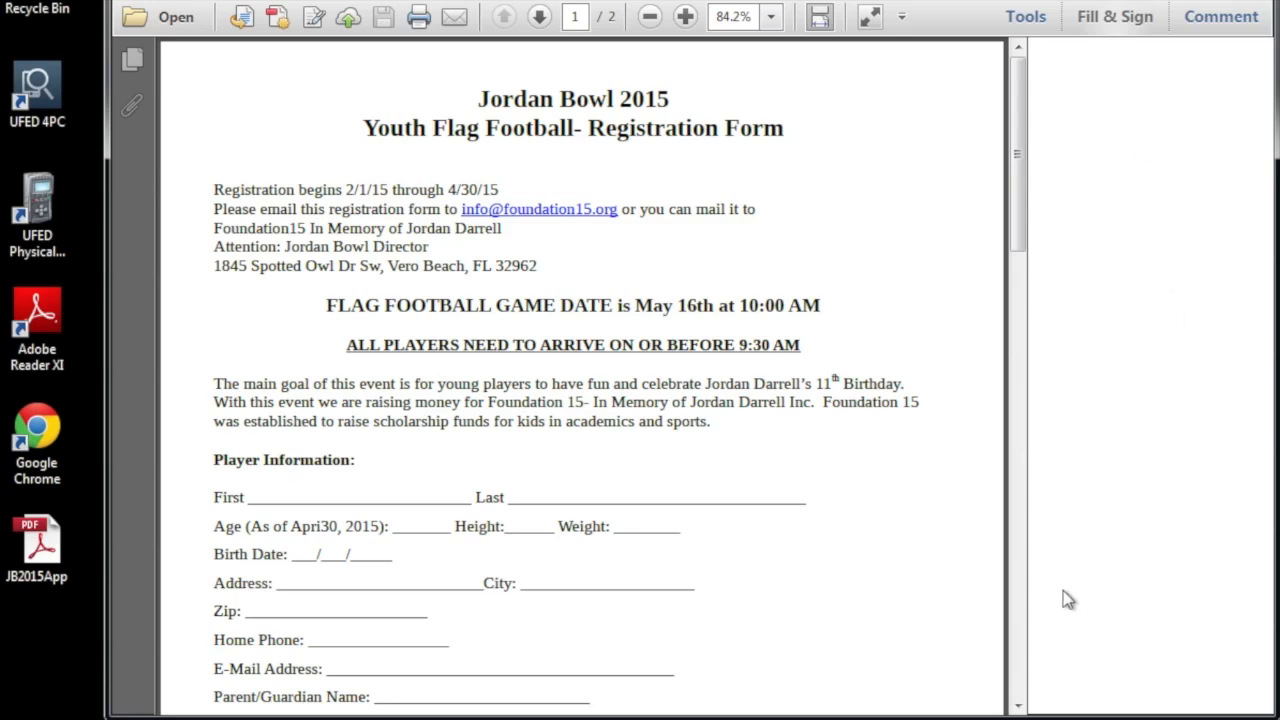
left_click(1027, 20)
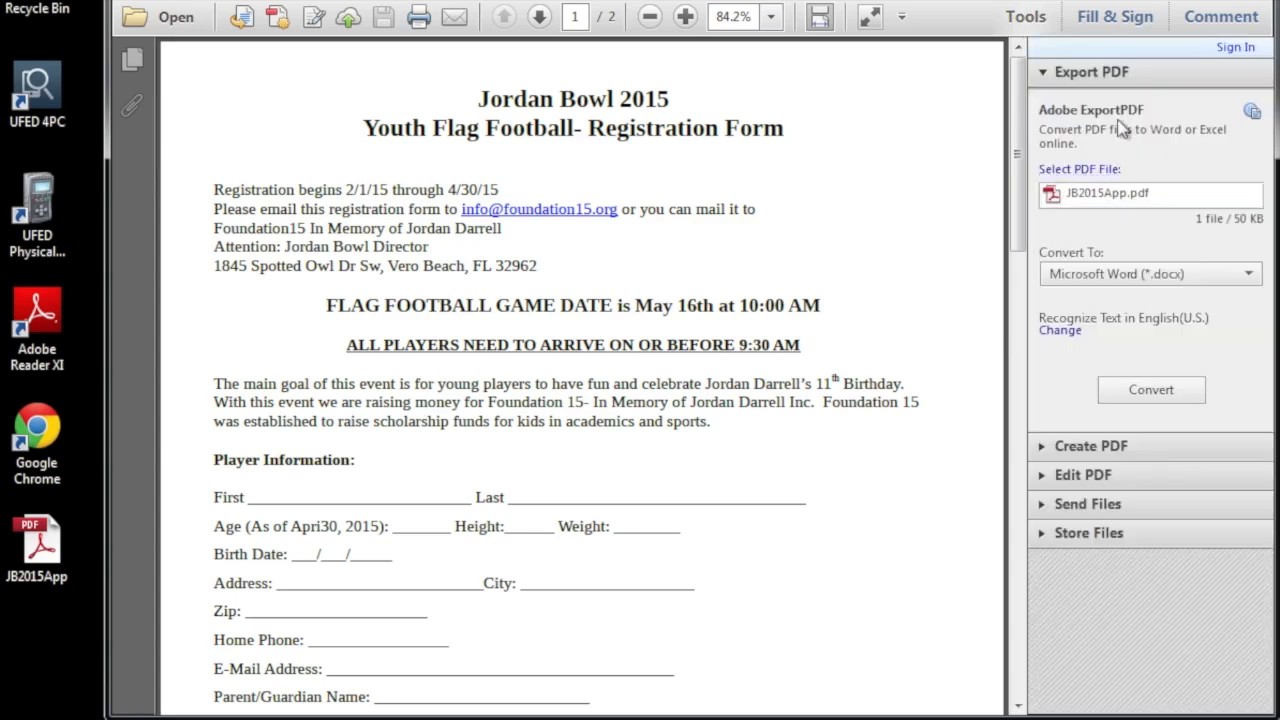
left_click(1092, 22)
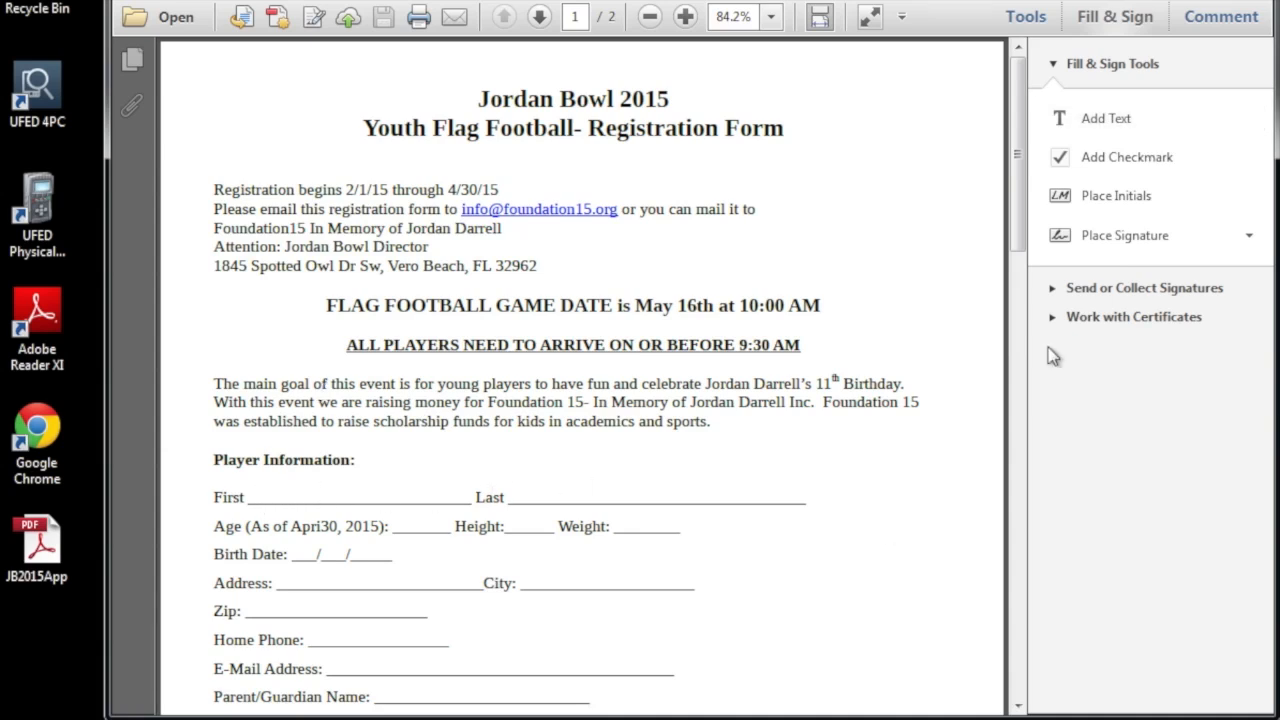
left_click(1117, 122)
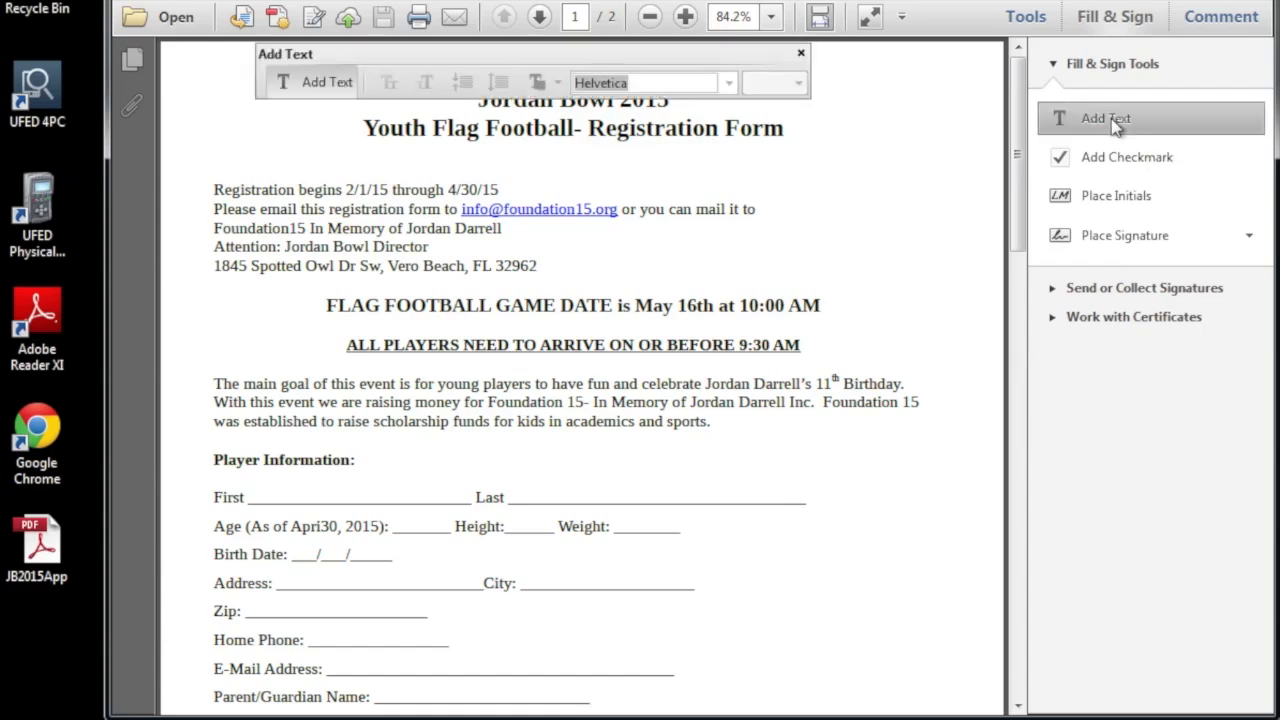
Type the player's first name, last name and e-mail address onto their form lines.
left_click(287, 496)
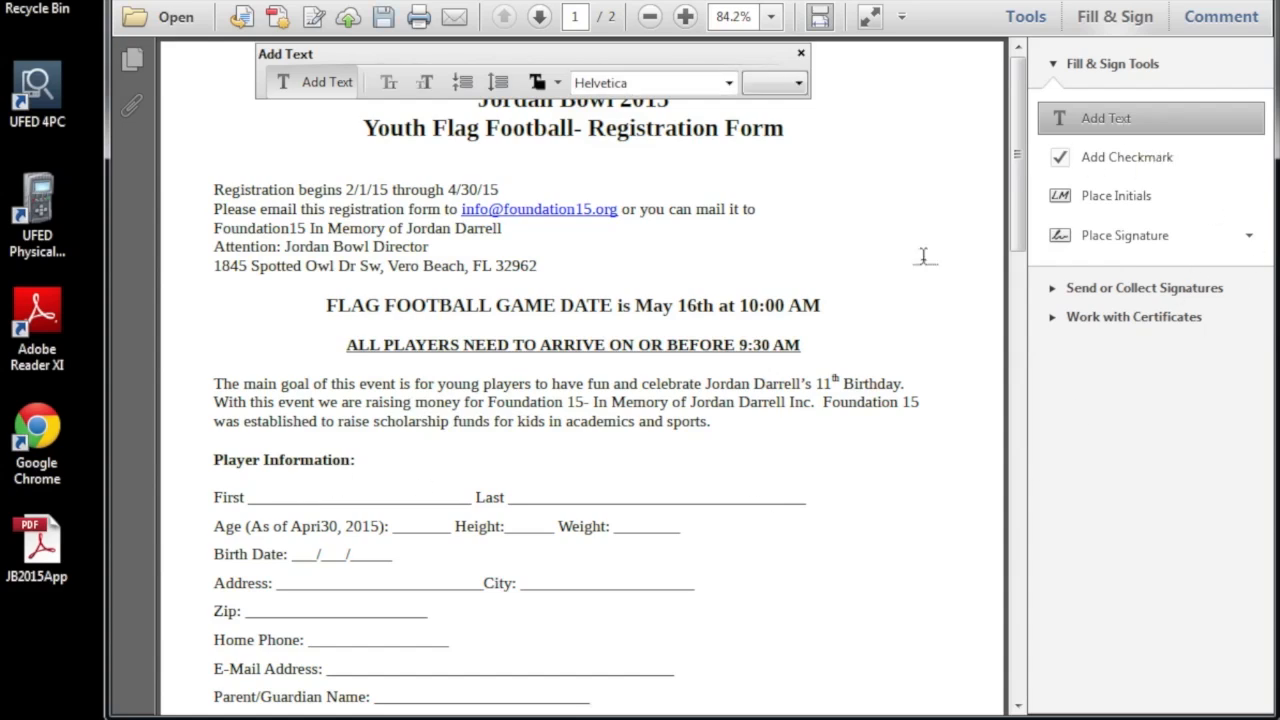
left_click(290, 484)
type("Mci")
key("BackSpace")
key("BackSpace")
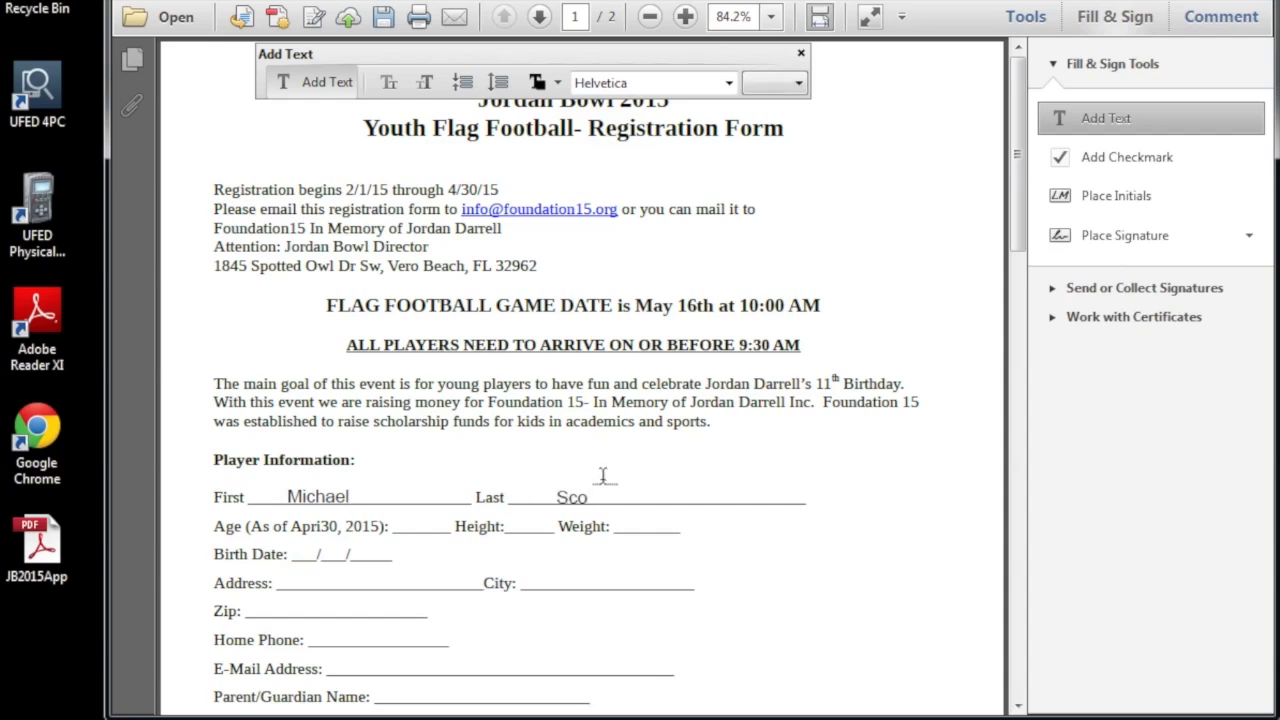
left_click_drag(1020, 162, 1015, 250)
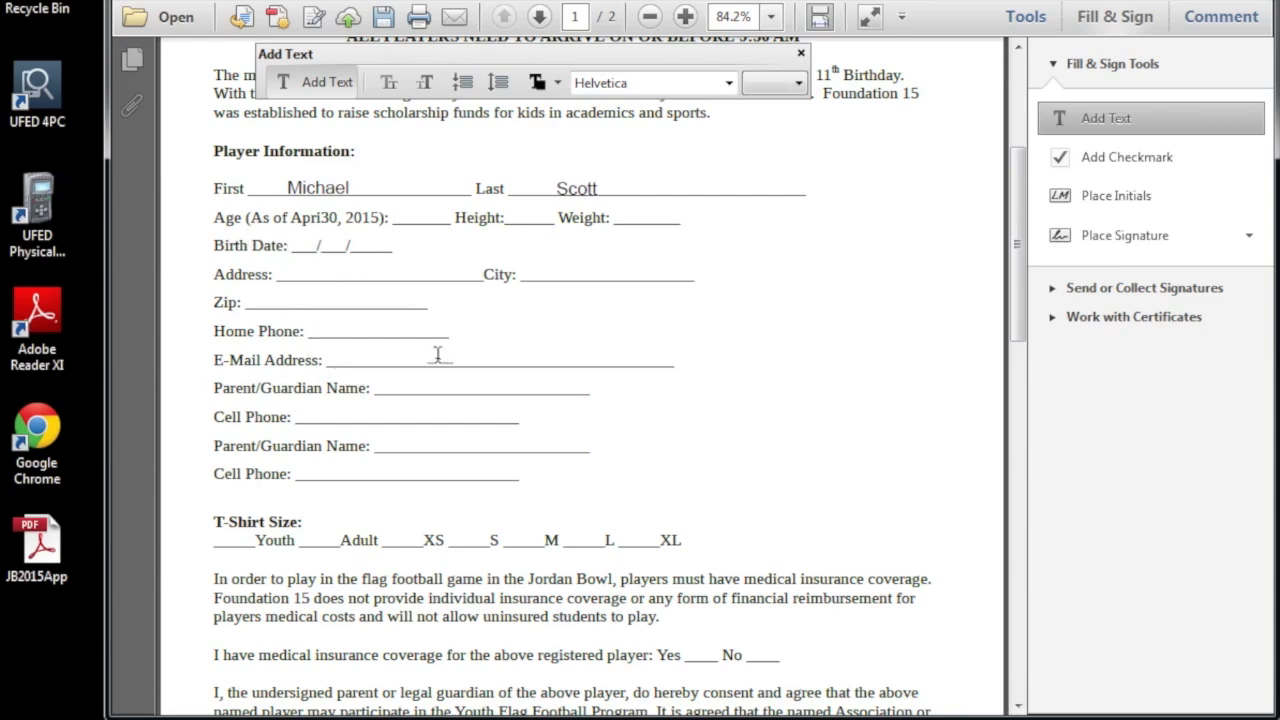
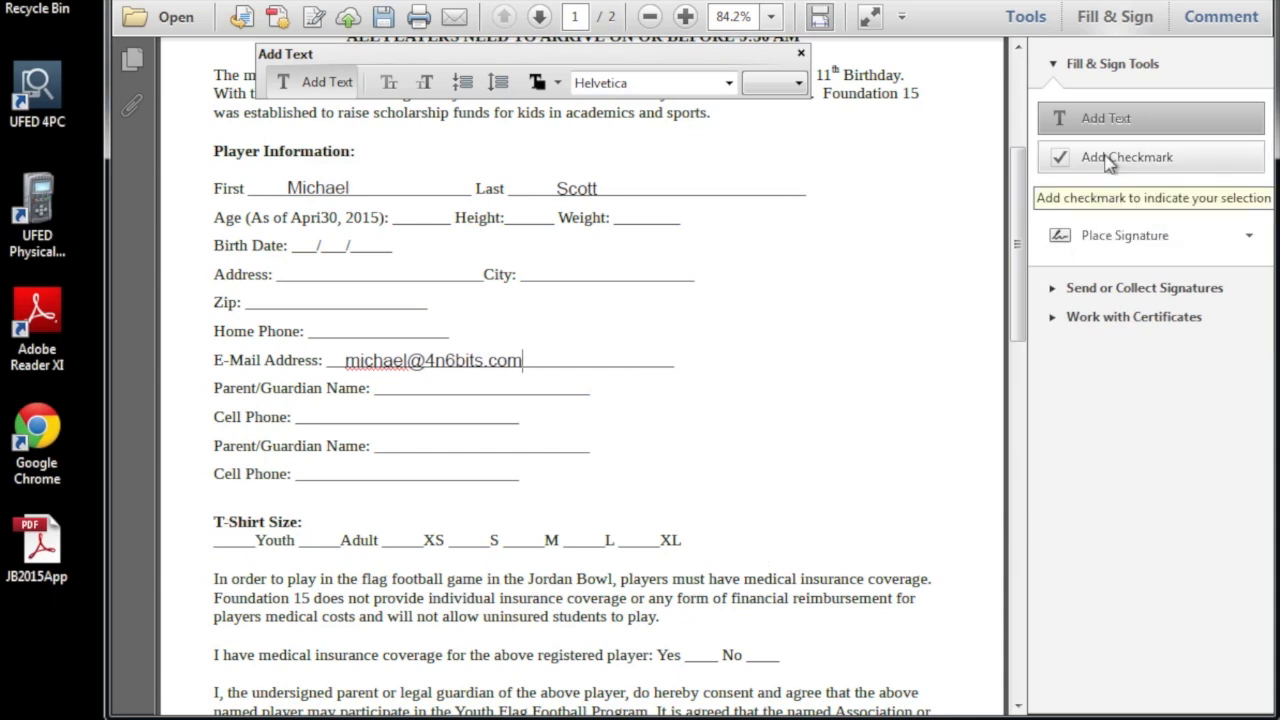
Place a checkmark on the XL T-shirt size.
left_click(1170, 165)
left_click(1162, 166)
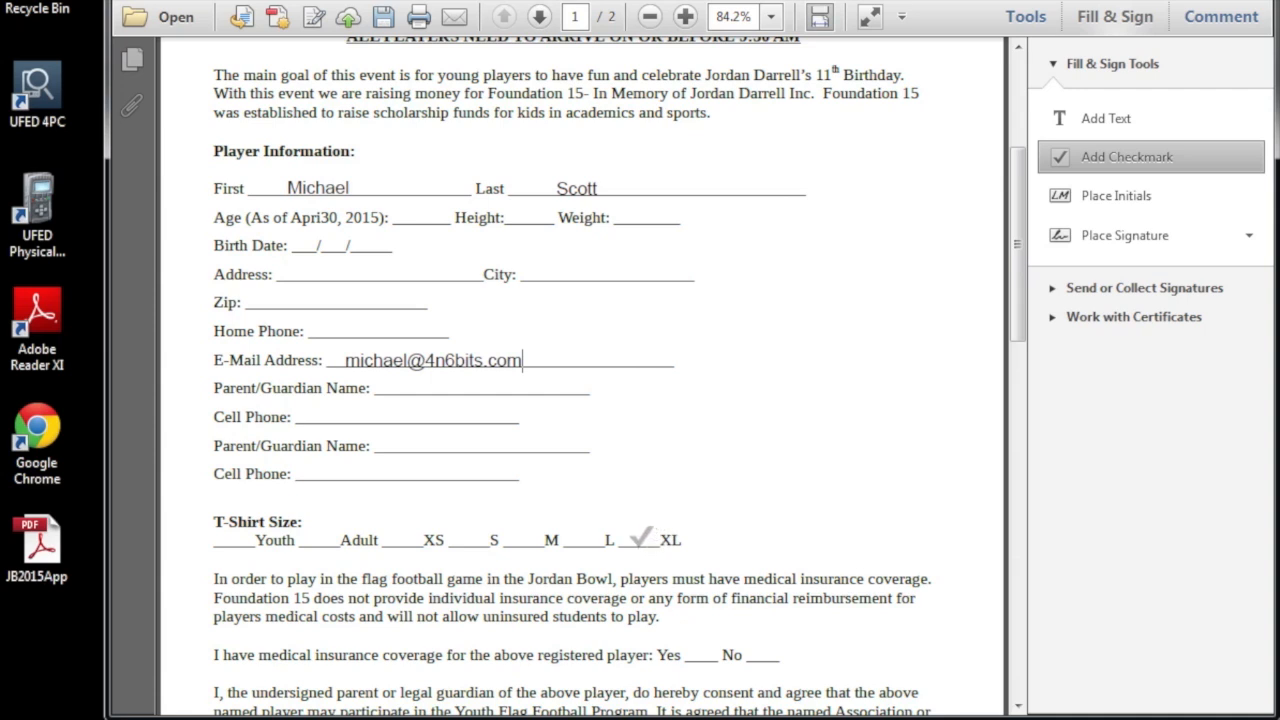
left_click(640, 539)
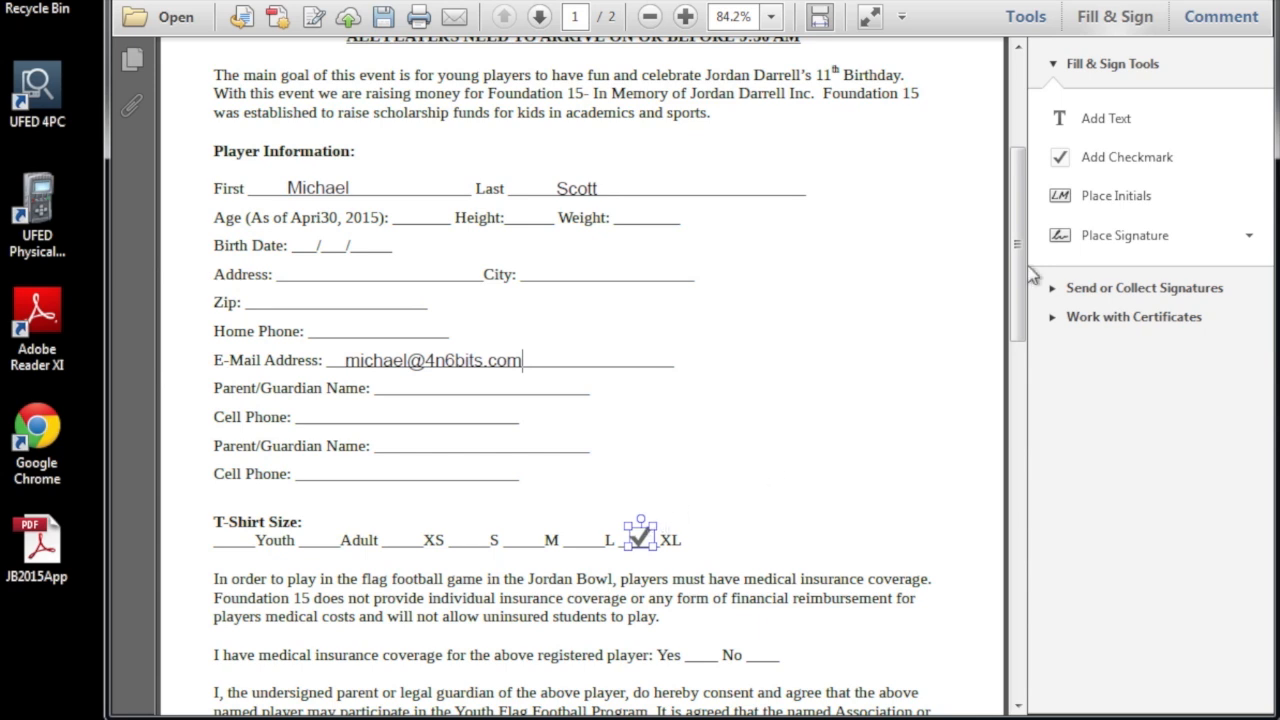
left_click_drag(1022, 261, 1010, 368)
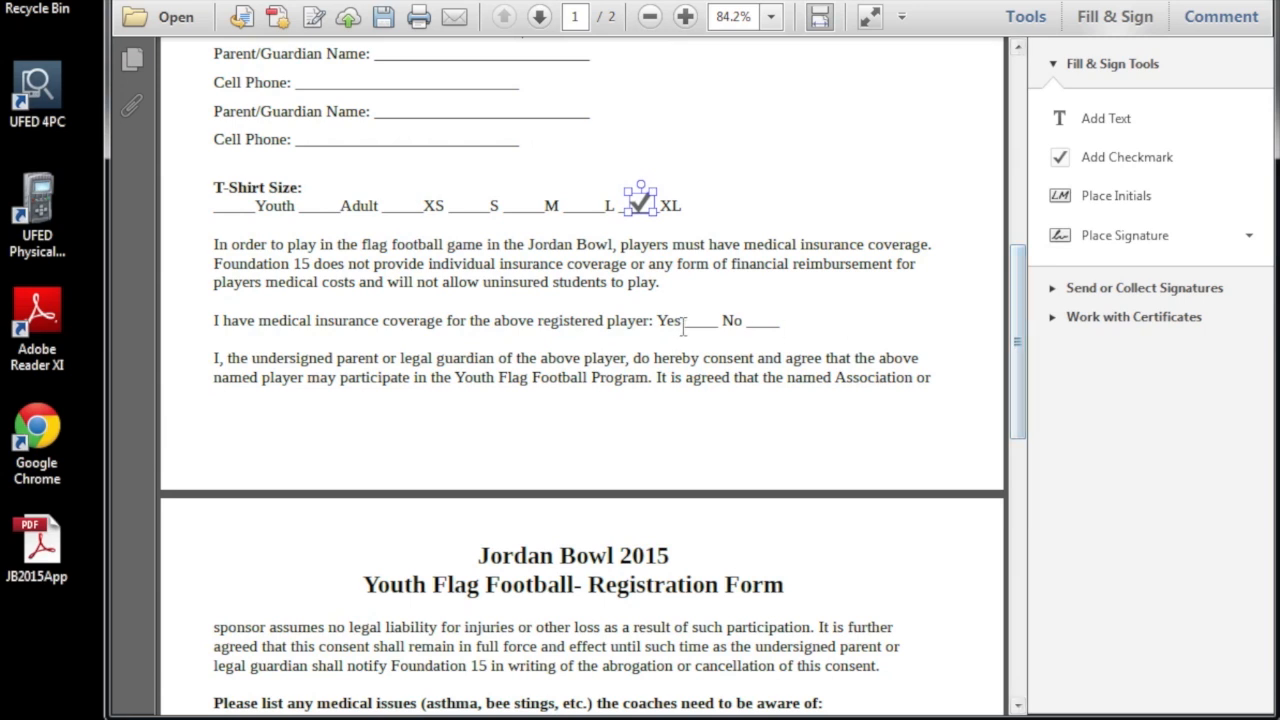
Tick Yes for medical insurance coverage and scroll down to page 2.
left_click(1098, 168)
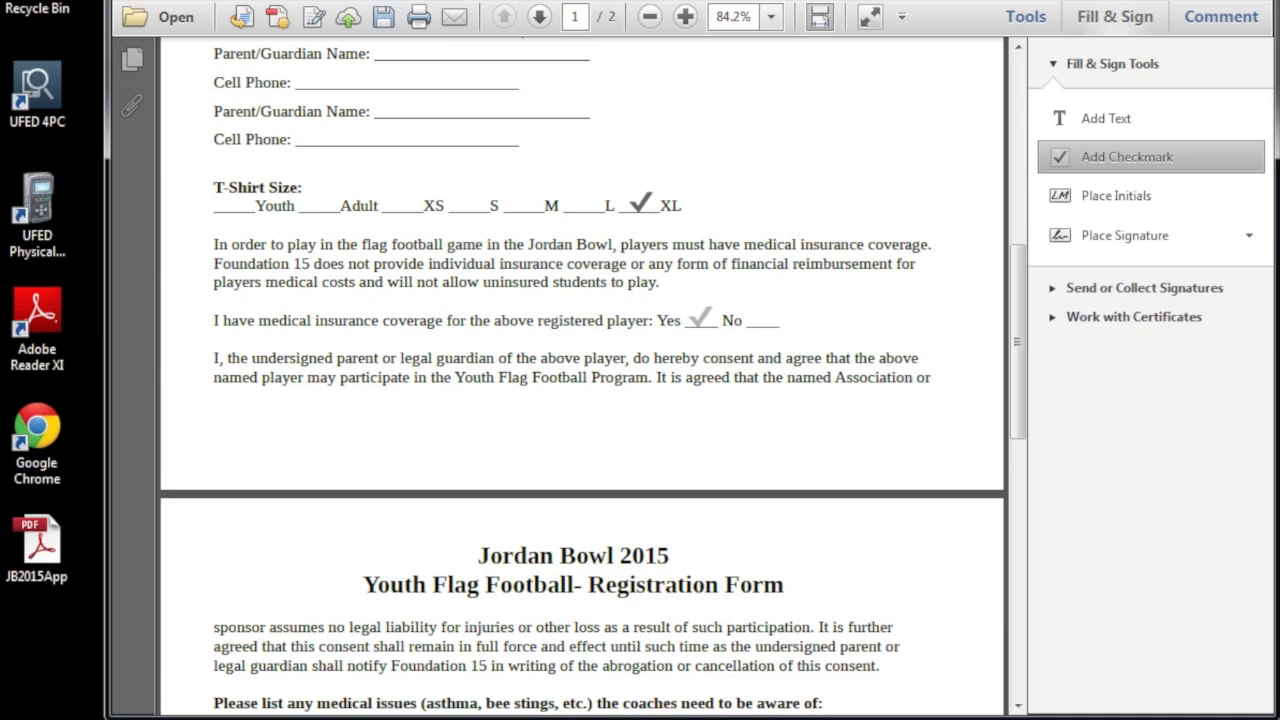
left_click(699, 318)
left_click_drag(1017, 340, 1013, 421)
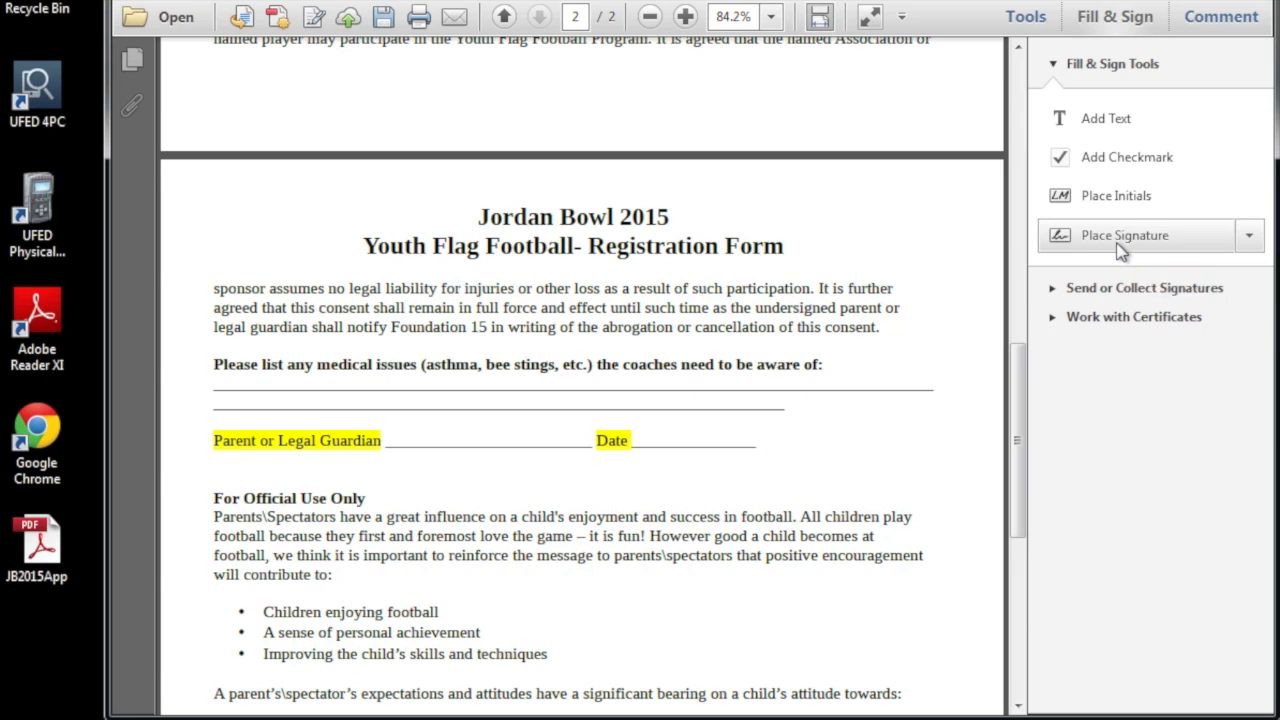
Clear the previously saved signature and start creating a new one.
left_click(1120, 250)
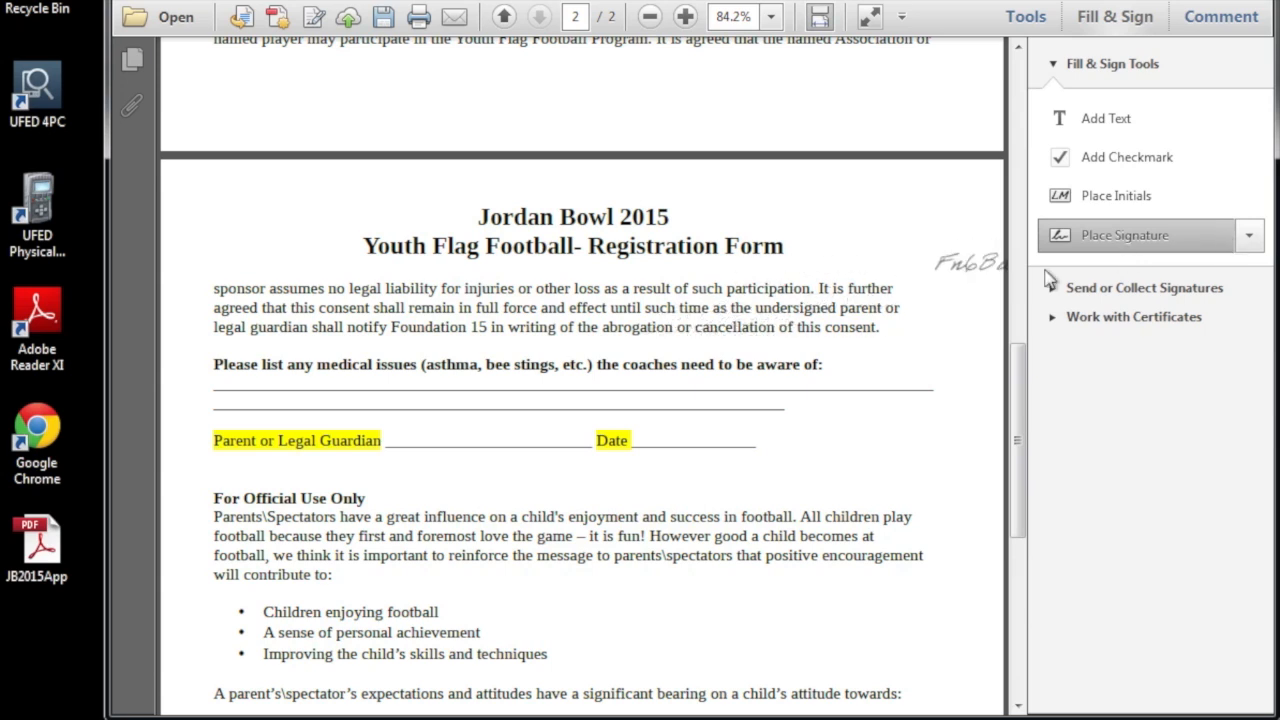
left_click(1248, 235)
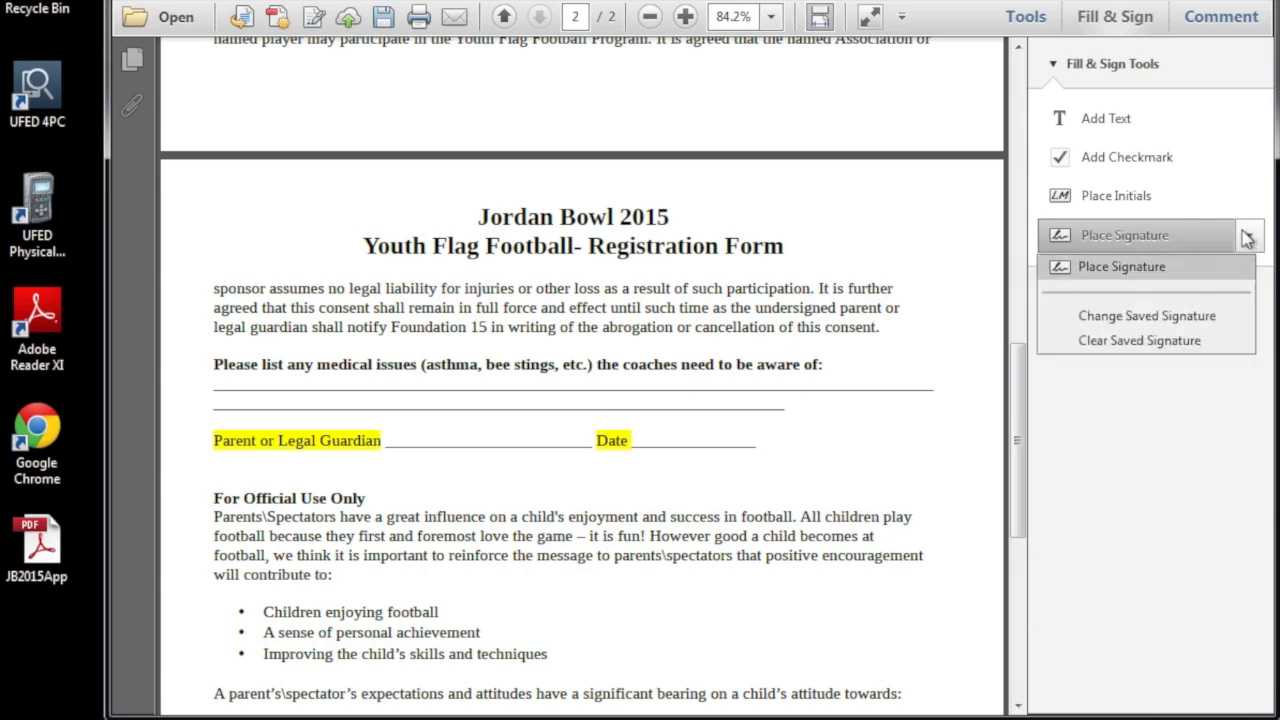
left_click(1128, 342)
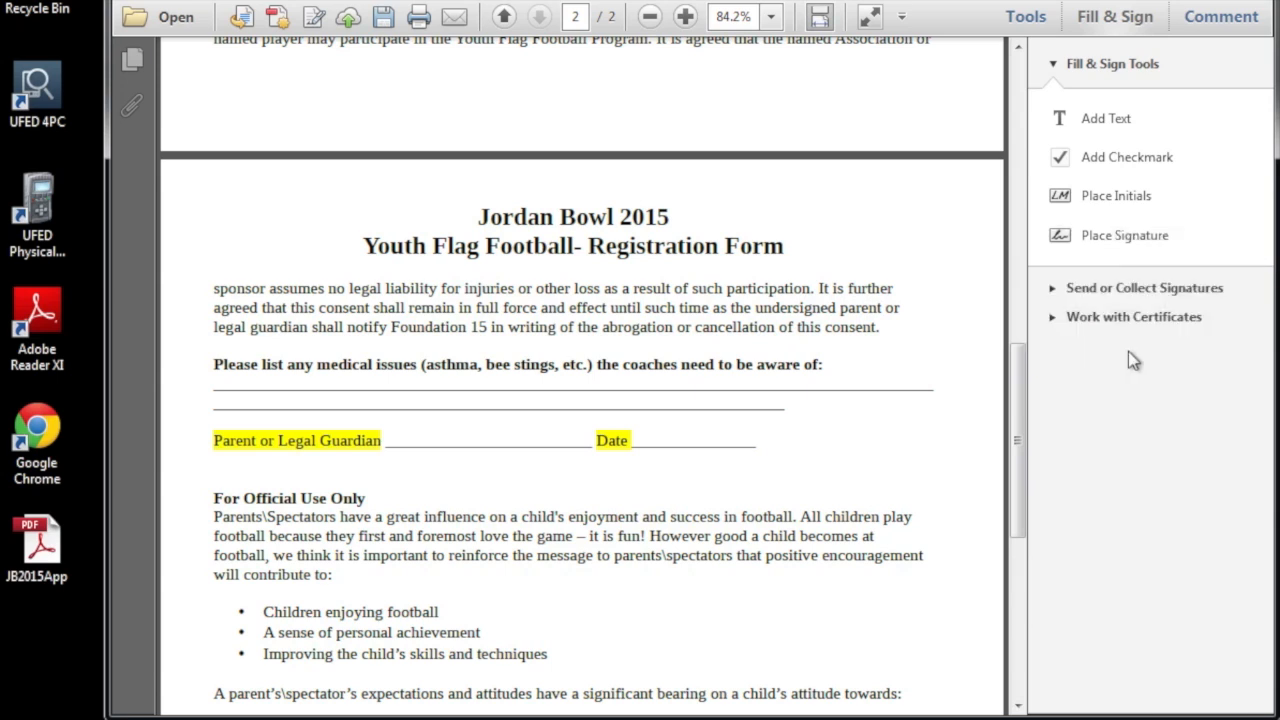
left_click(1128, 236)
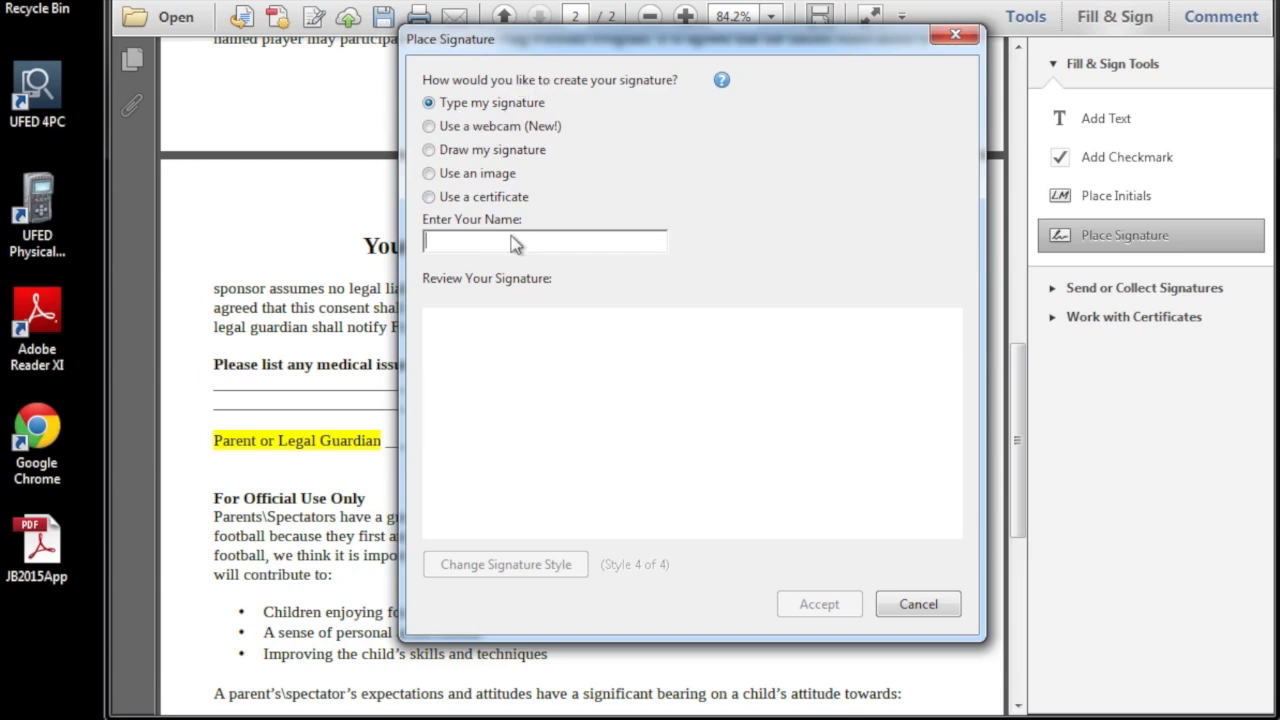
Type the site-name signature, switch it to script style 4 of 4, and accept it.
type("4n6")
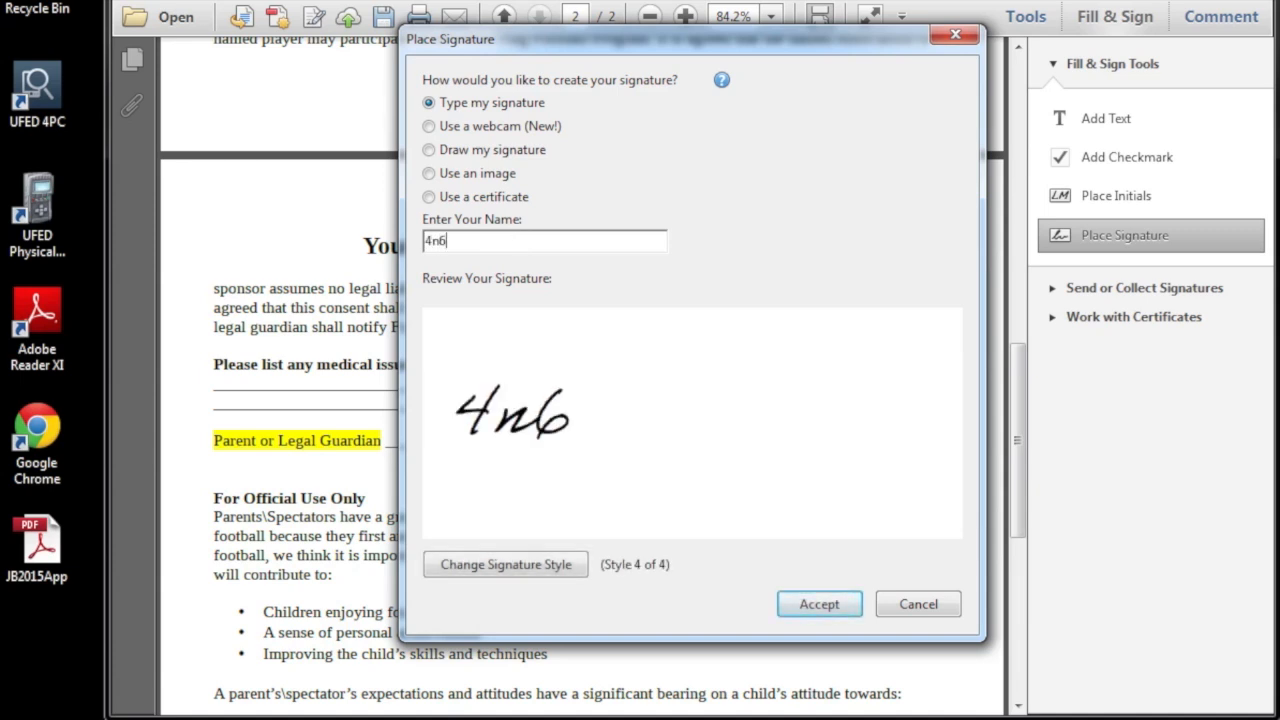
type("bits.com")
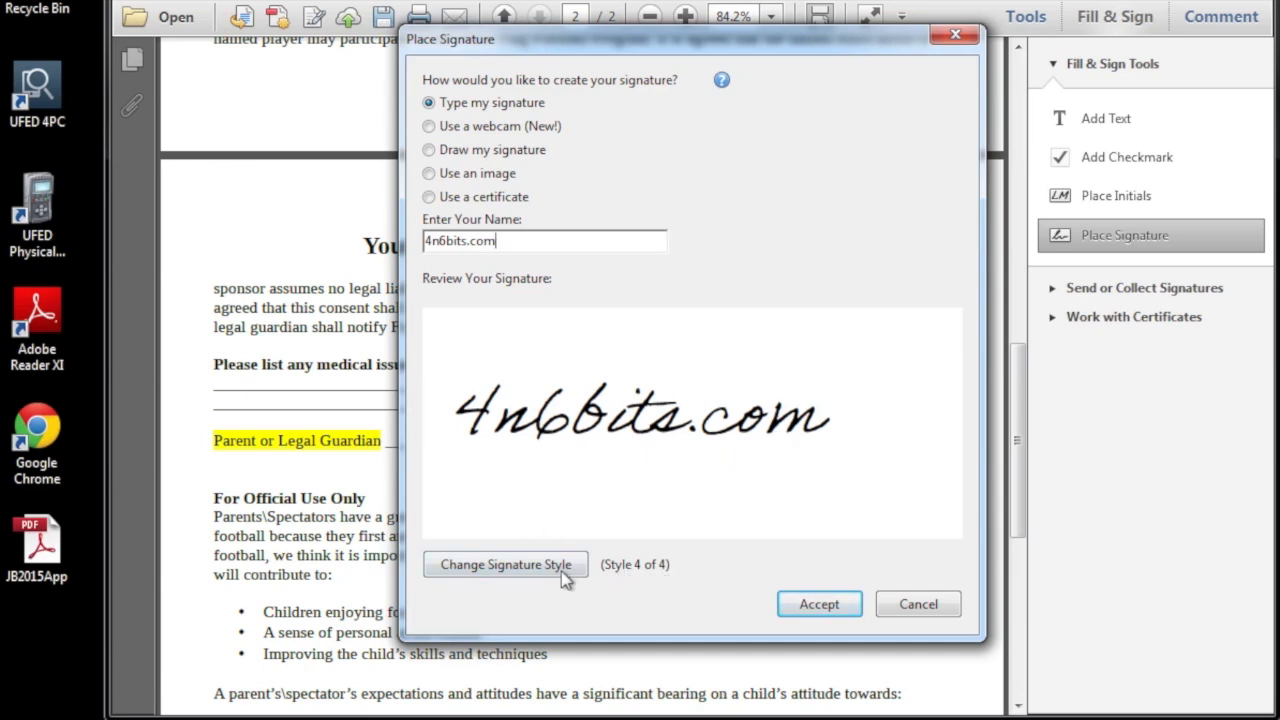
left_click(515, 573)
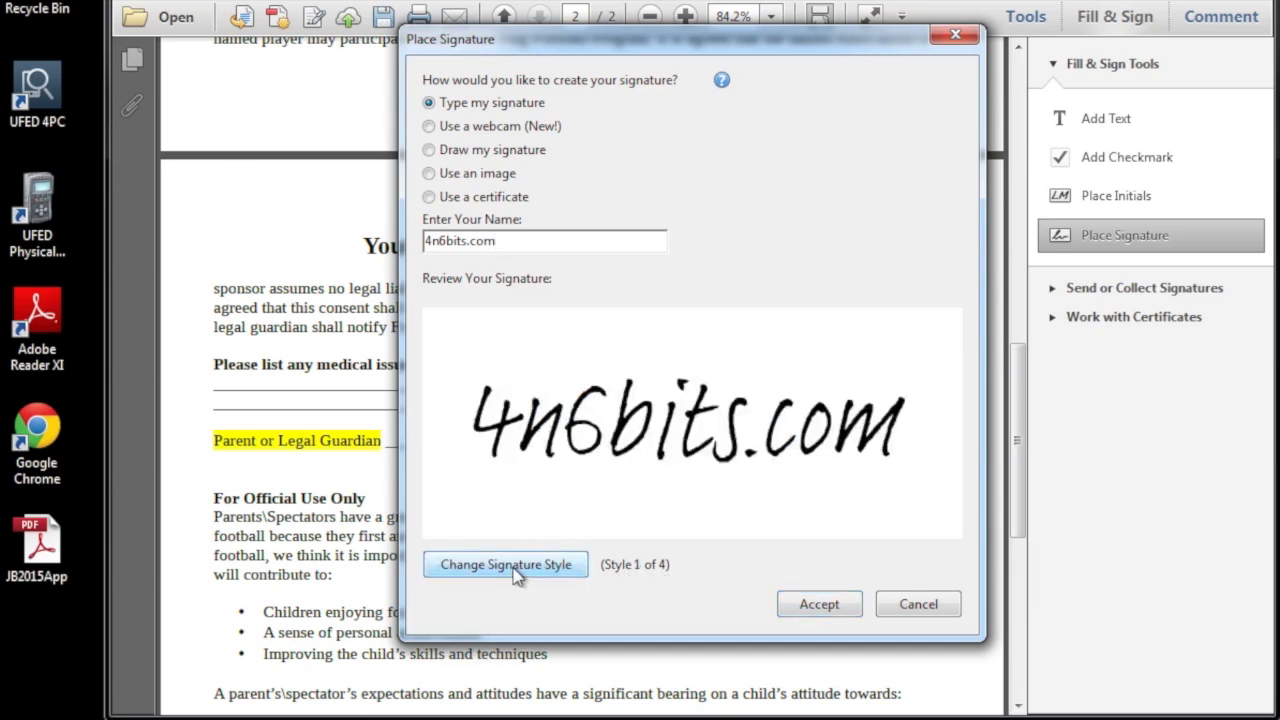
left_click(515, 573)
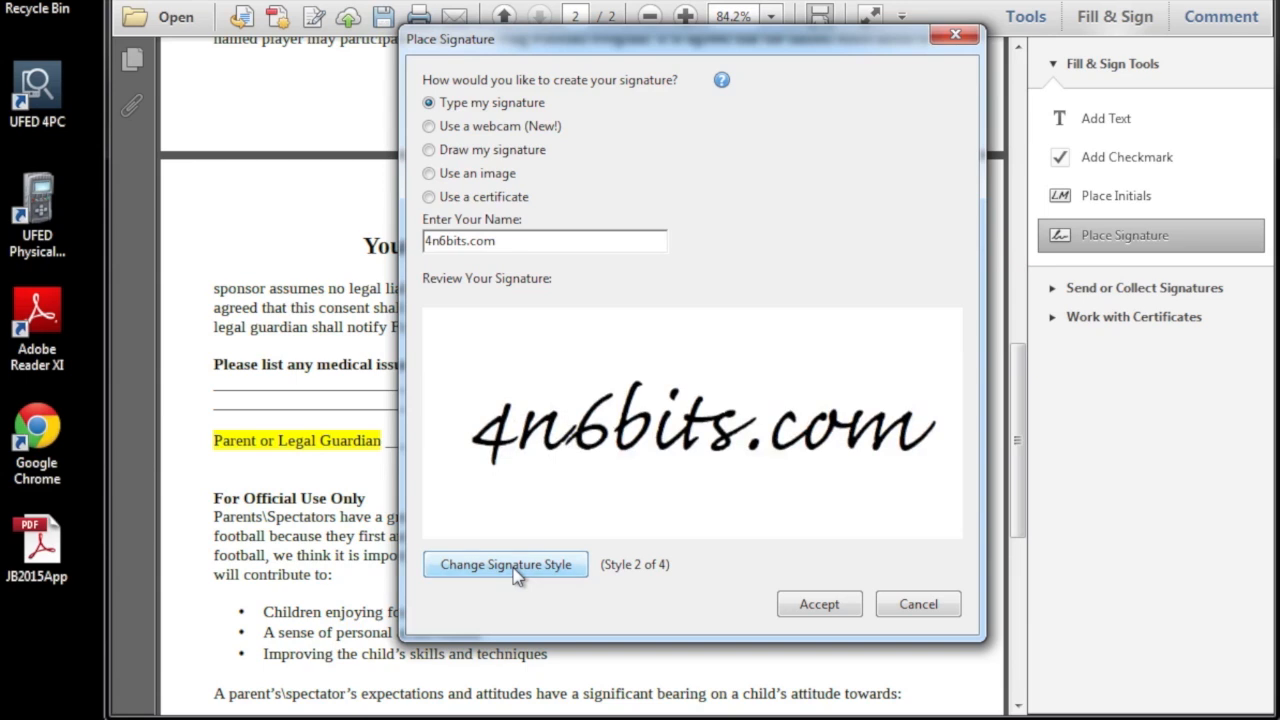
left_click(515, 573)
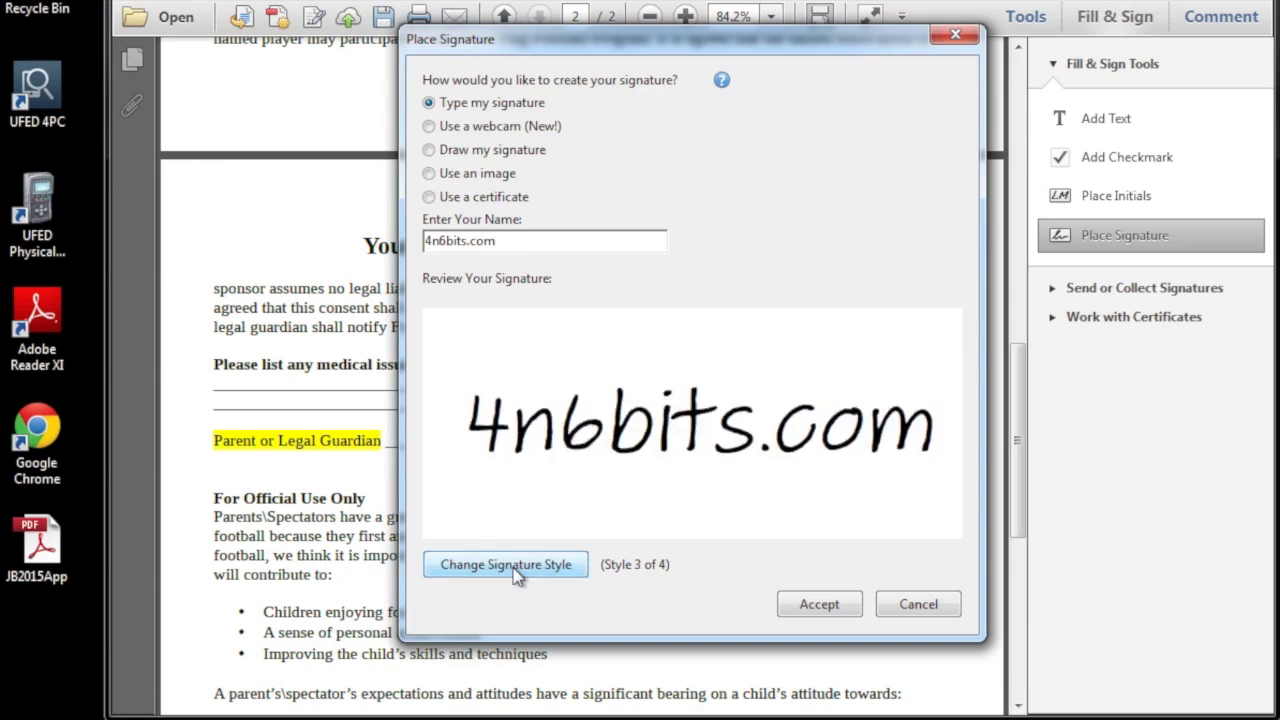
left_click(515, 573)
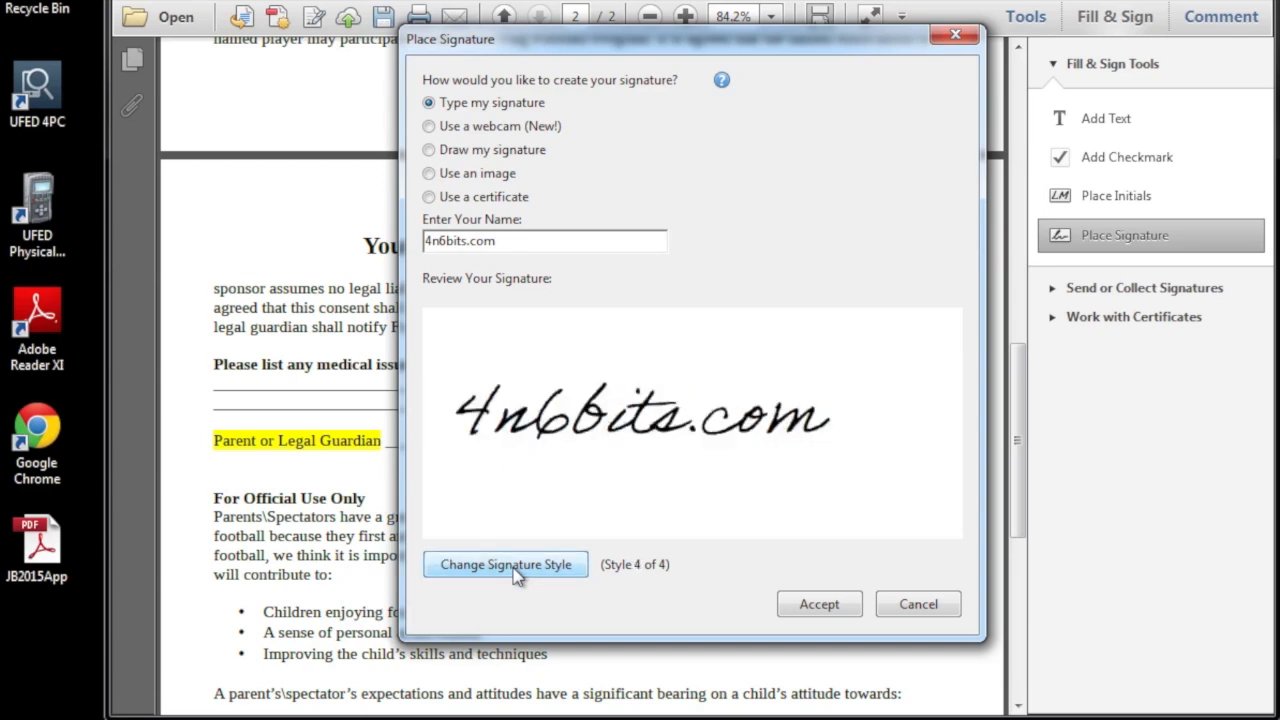
left_click(816, 604)
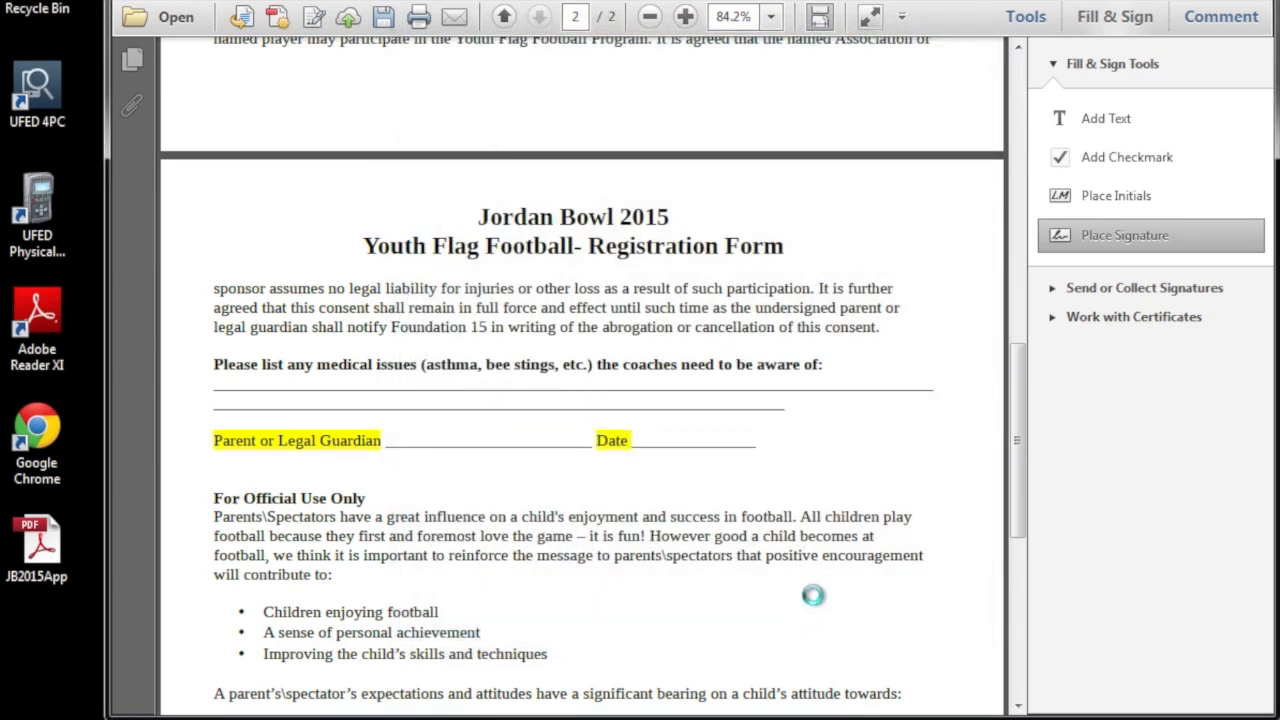
Drop the signature on the Parent or Legal Guardian line and enlarge it slightly to fit.
right_click(798, 452)
key("Escape")
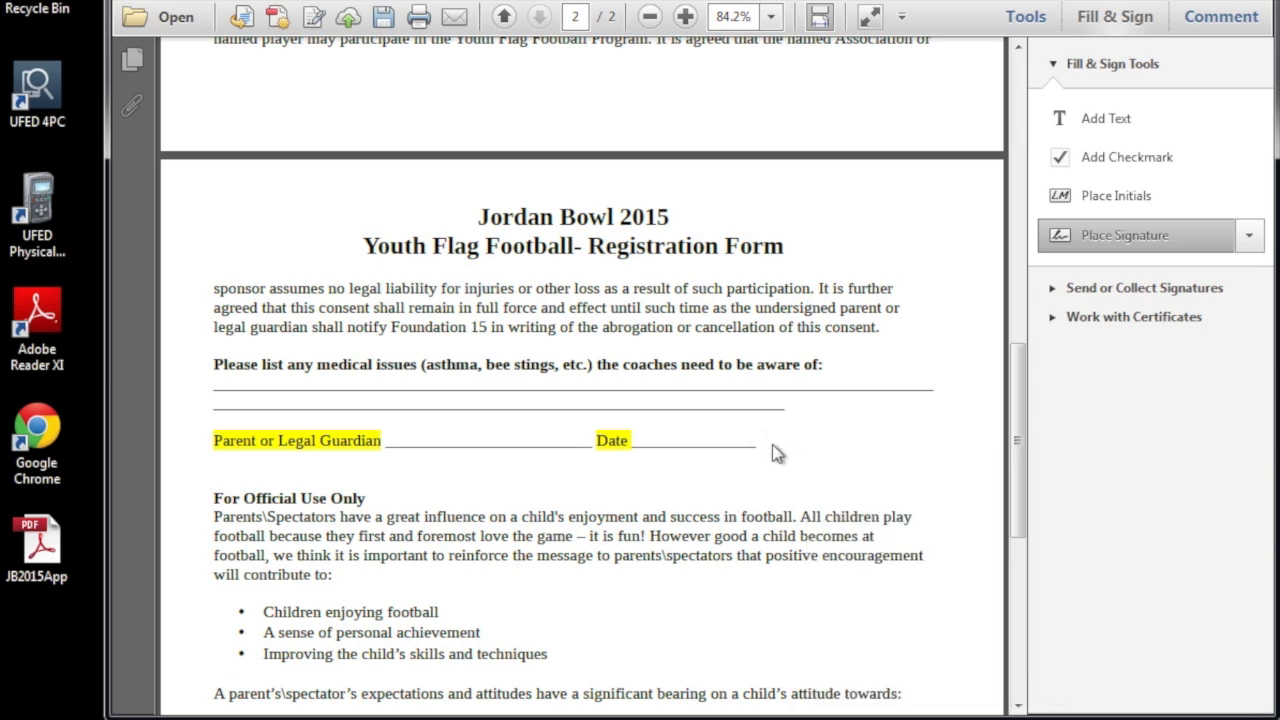
left_click(771, 442)
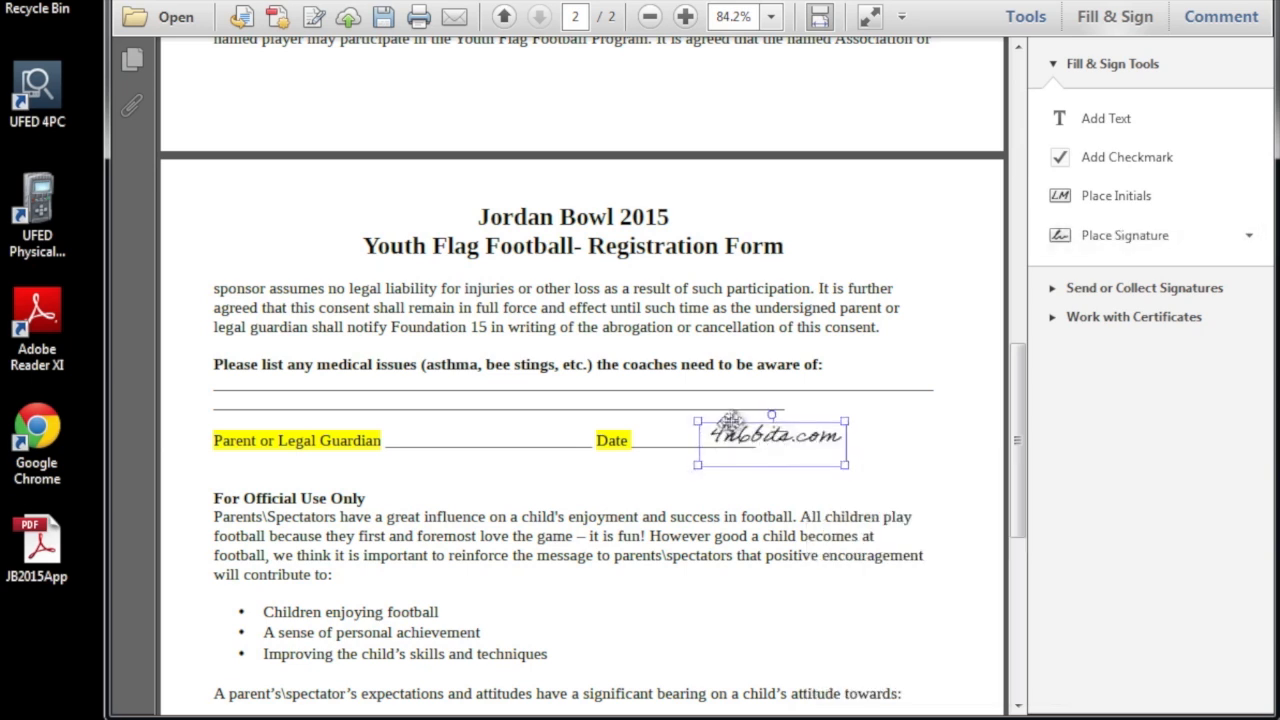
left_click_drag(731, 421, 426, 418)
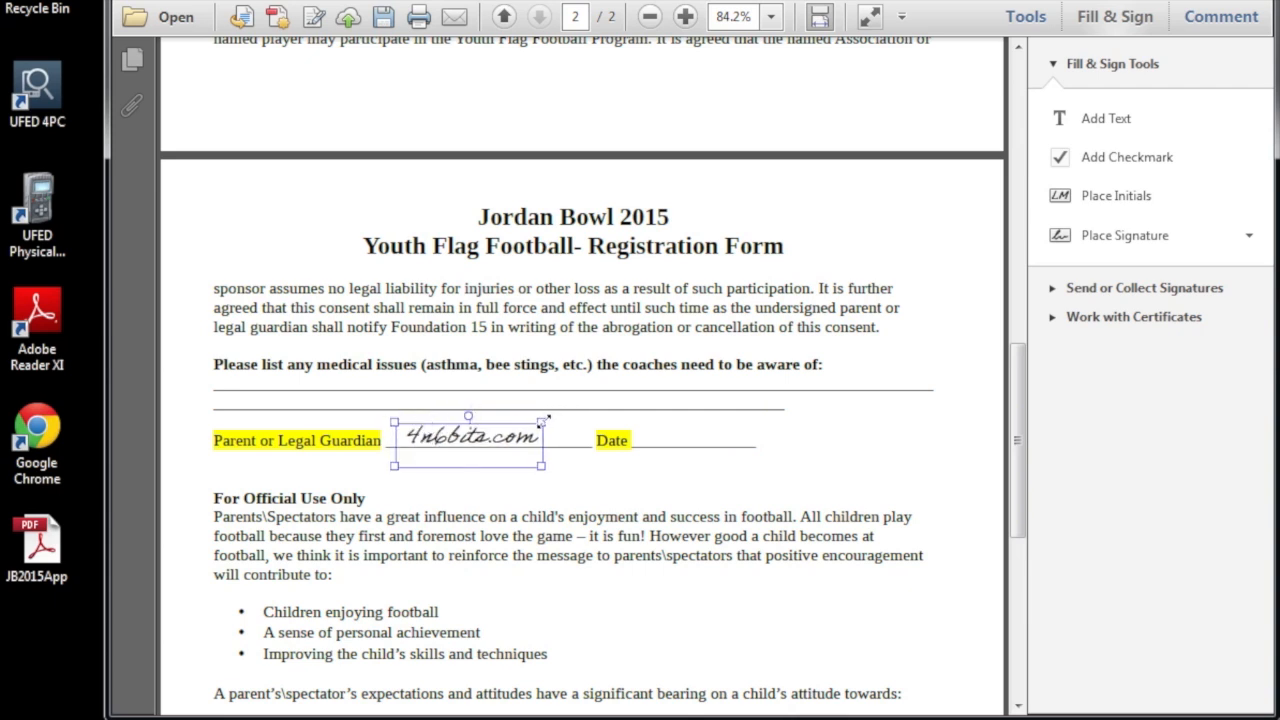
left_click_drag(542, 421, 558, 416)
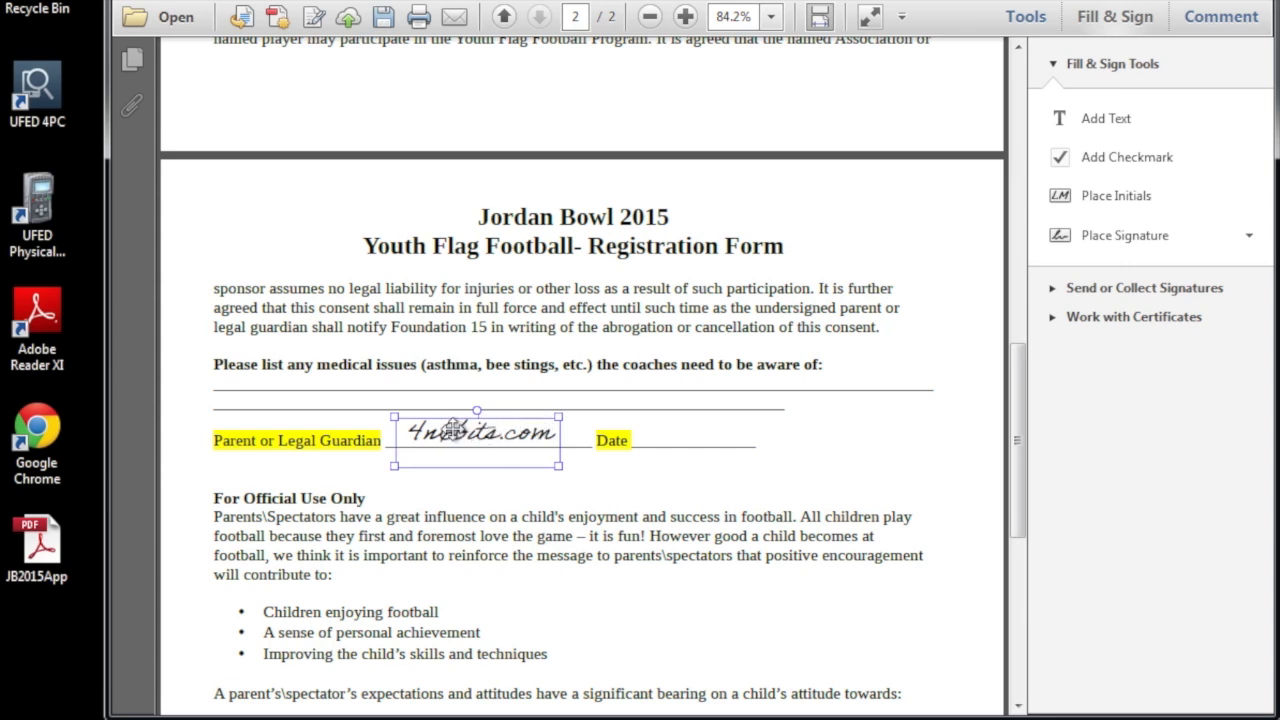
left_click_drag(453, 424, 451, 427)
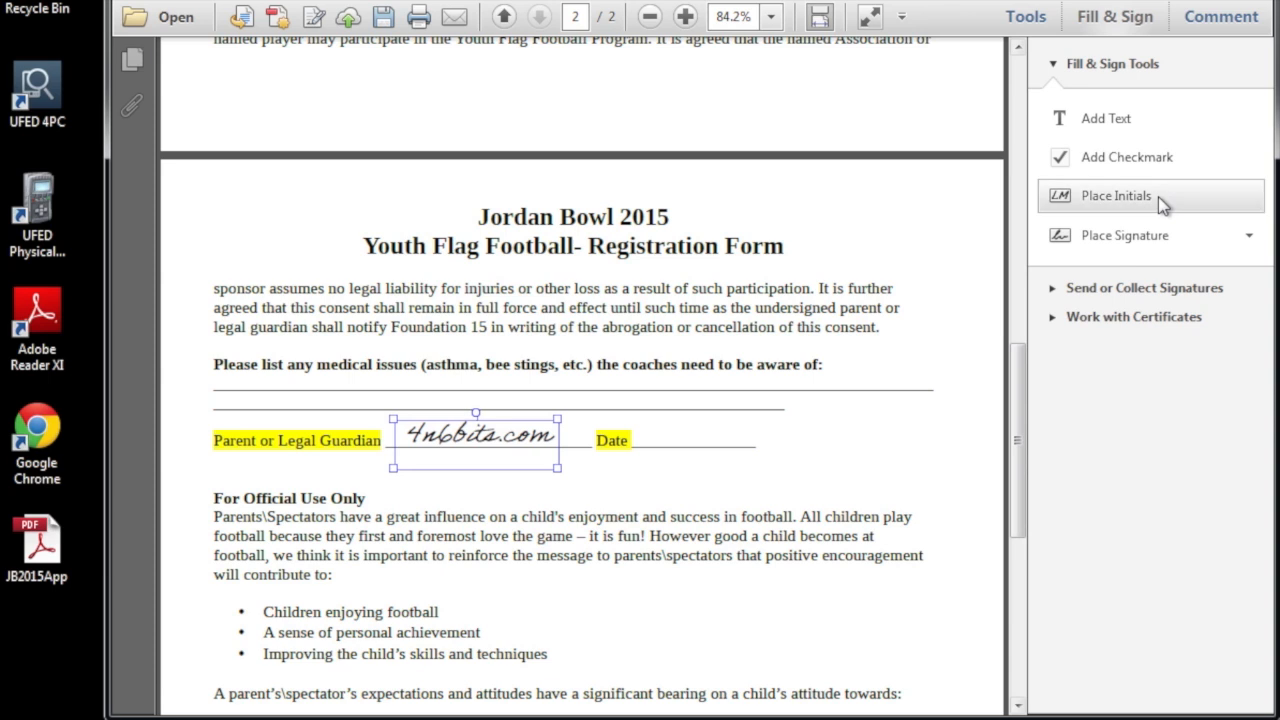
left_click(1110, 120)
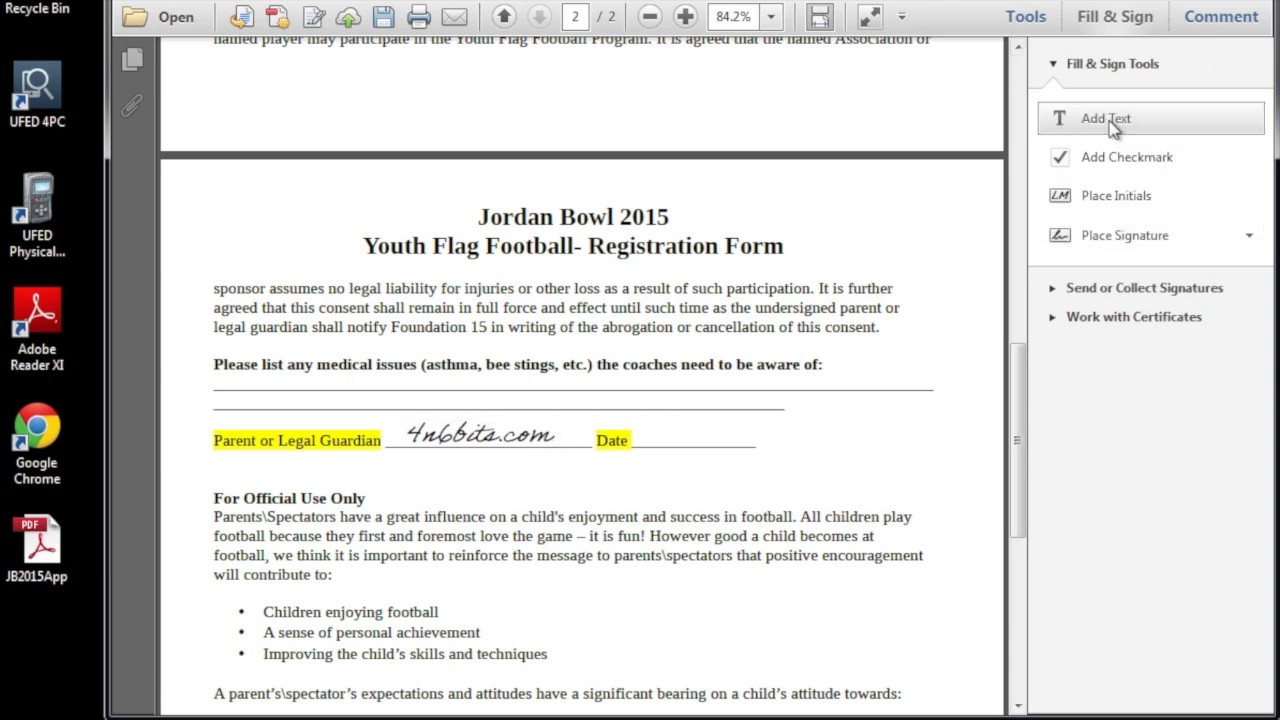
Type 03/09/2015 on the Date line, then scroll back to the top of page 1.
left_click(655, 436)
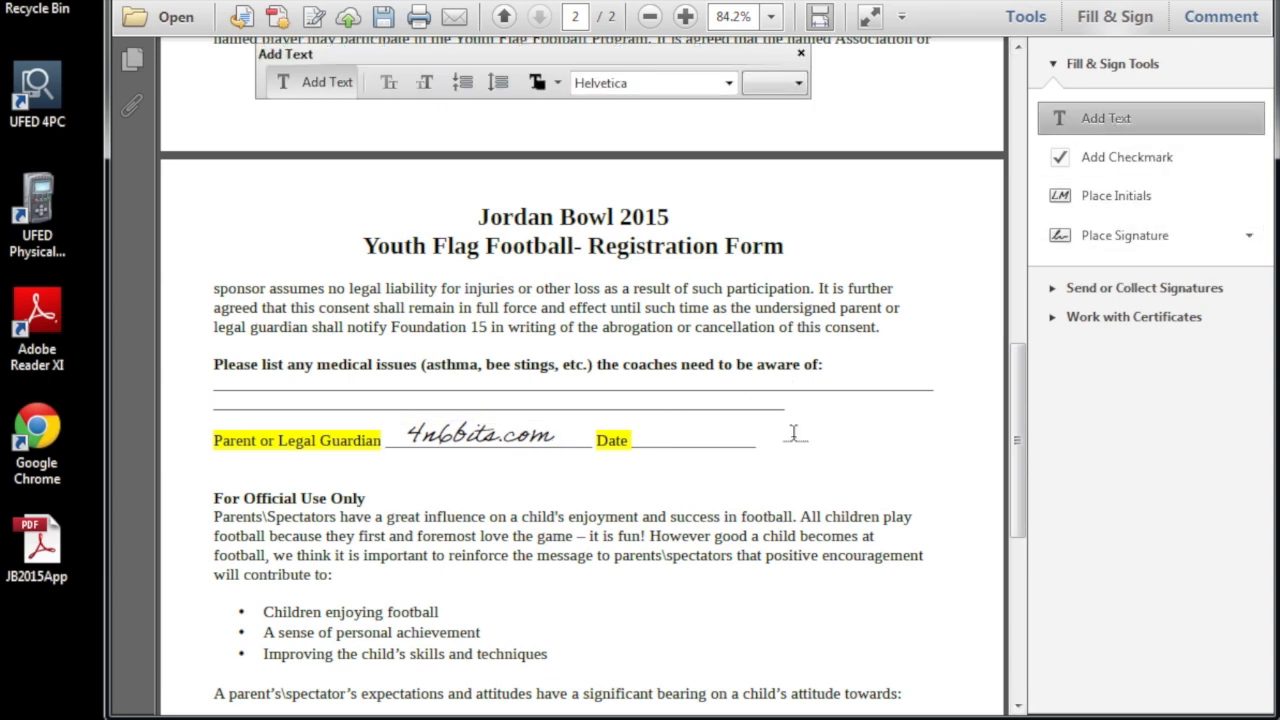
type("03/09/2015")
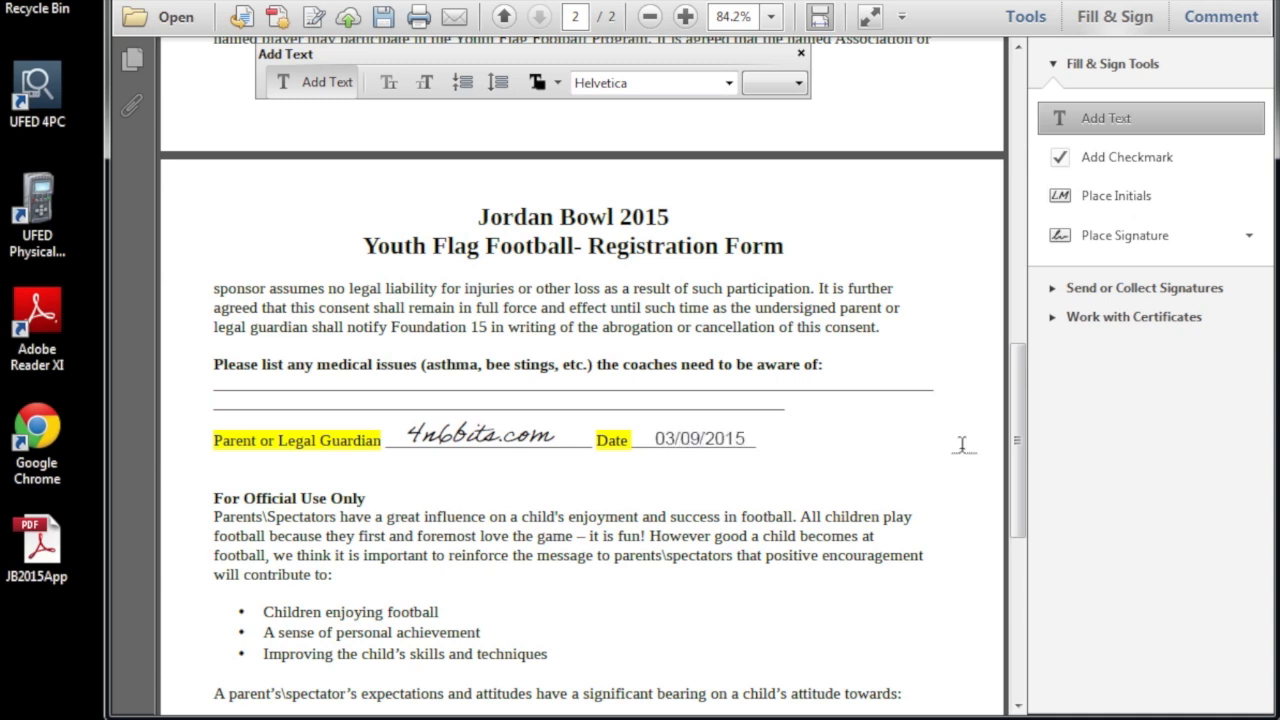
left_click_drag(1021, 431, 1007, 212)
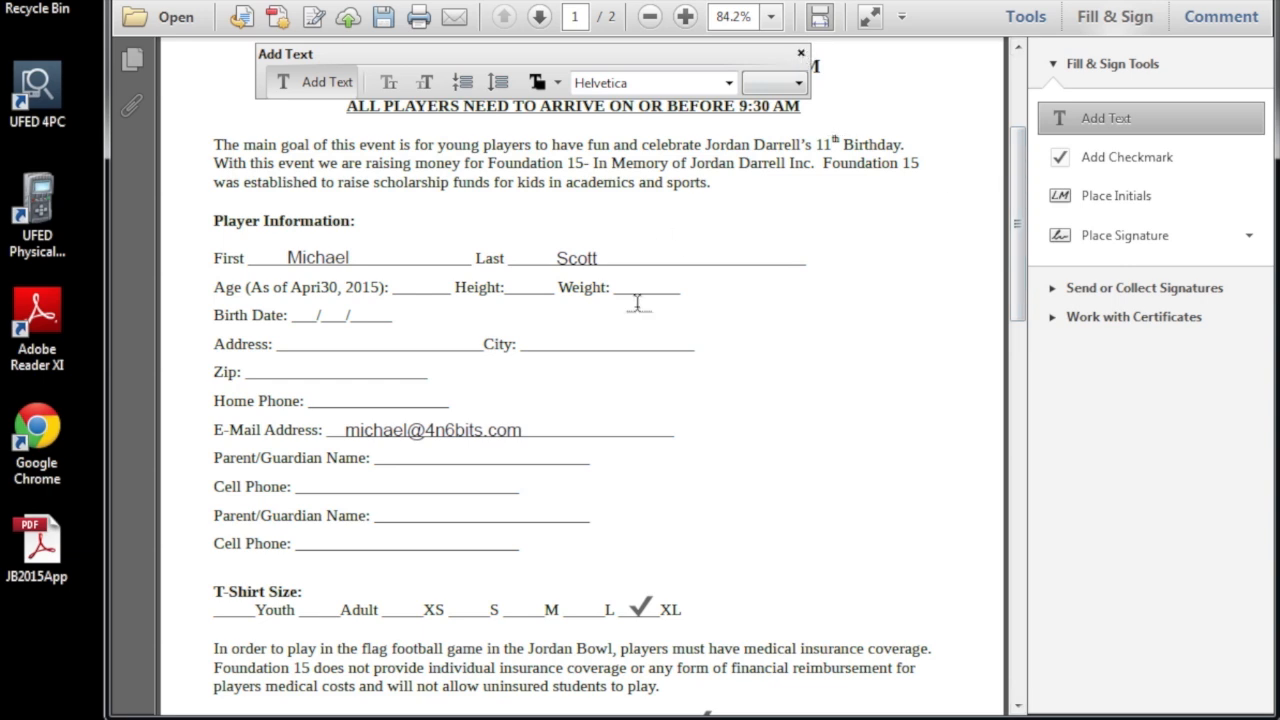
Save the completed form to the Desktop as JB2015App-signed.
left_click(801, 55)
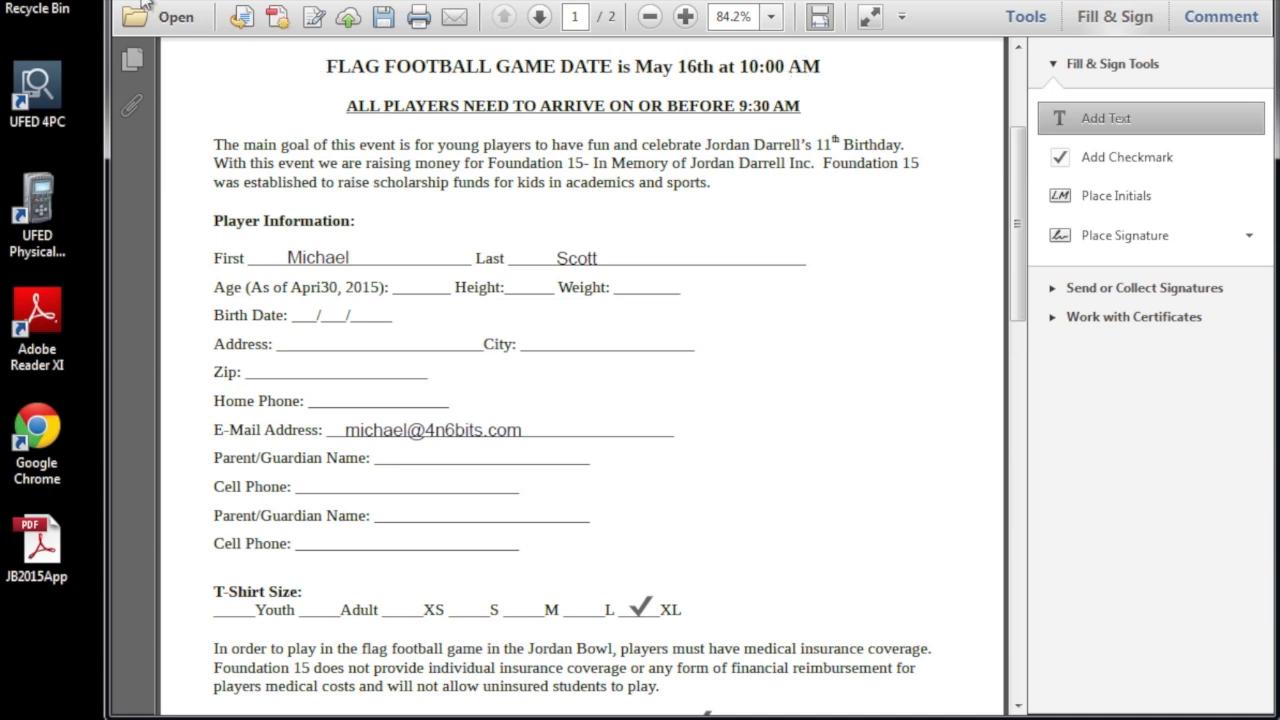
key("alt+f")
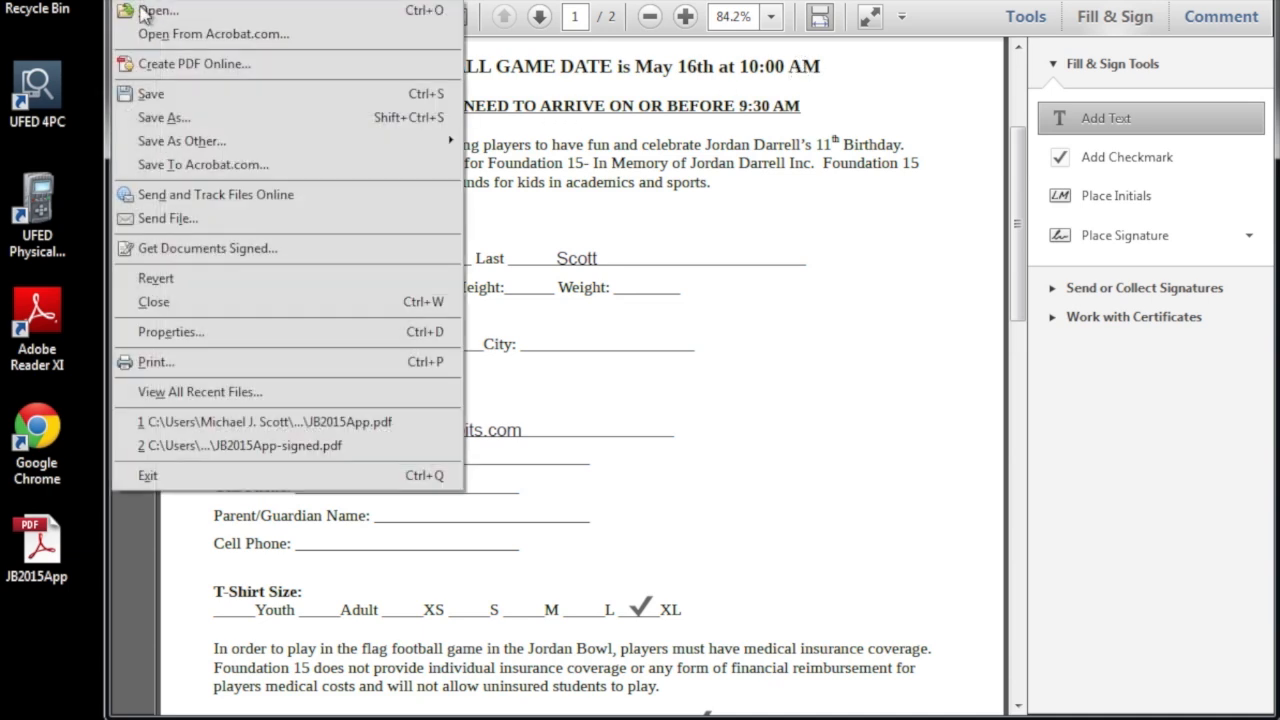
left_click(152, 94)
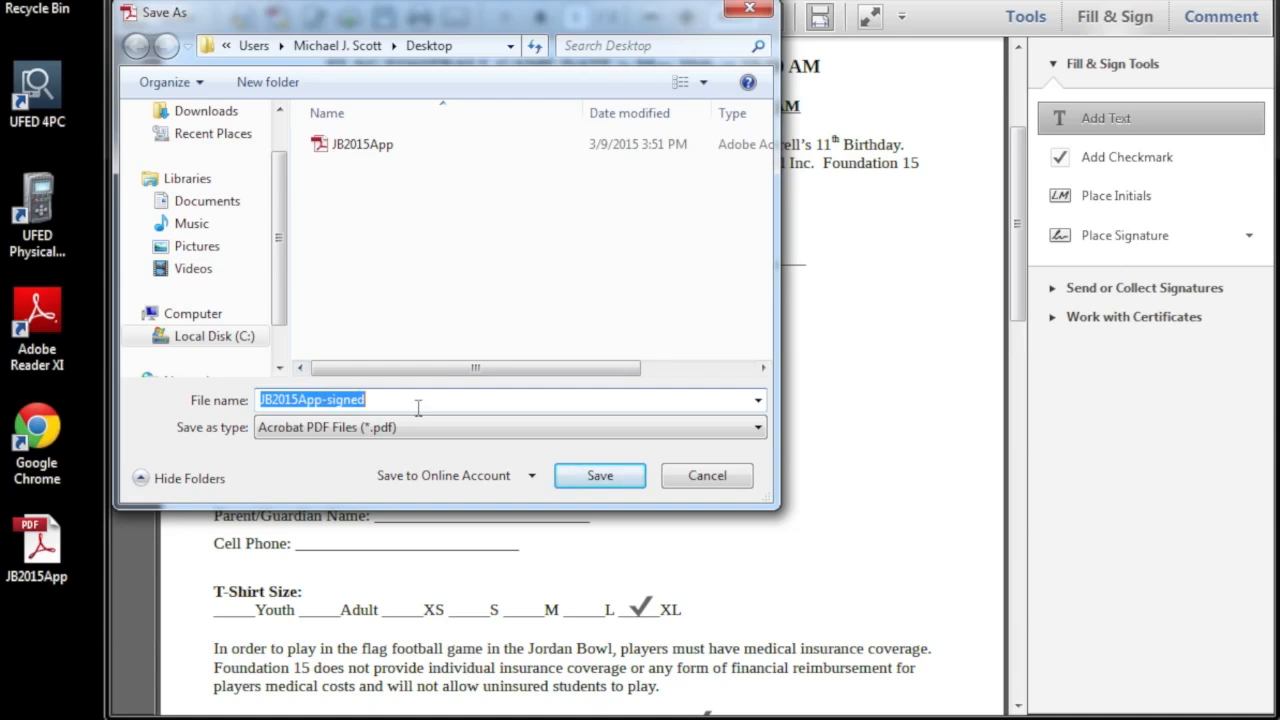
left_click(592, 488)
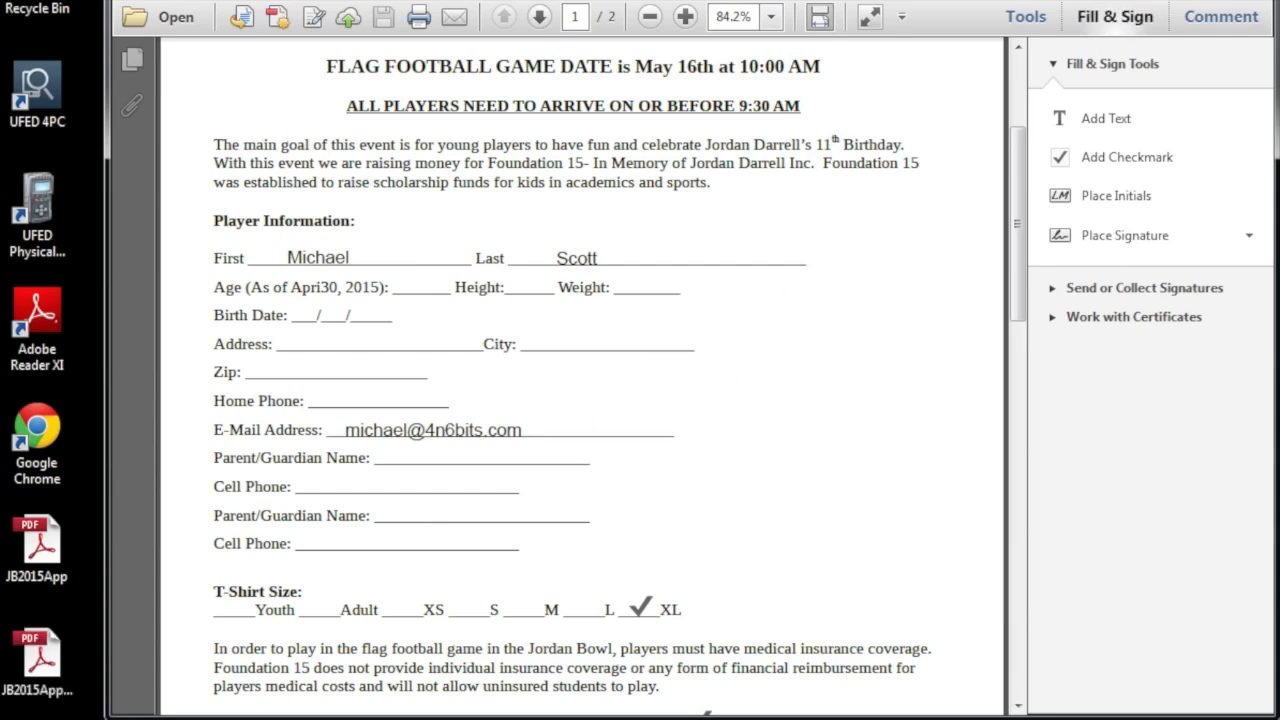
Reopen JB2015App-signed from the desktop, confirm the player names, e-mail and checkmarks, and show Fill & Sign.
left_click(1250, 1)
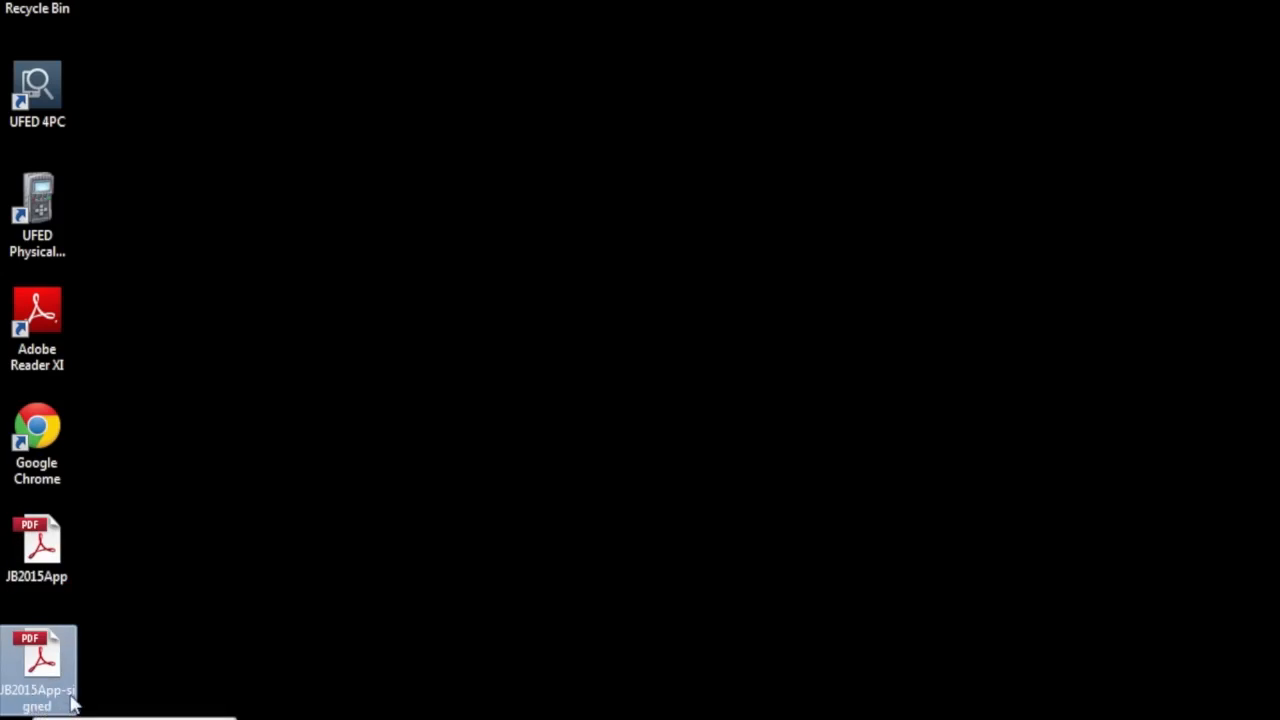
double_click(35, 639)
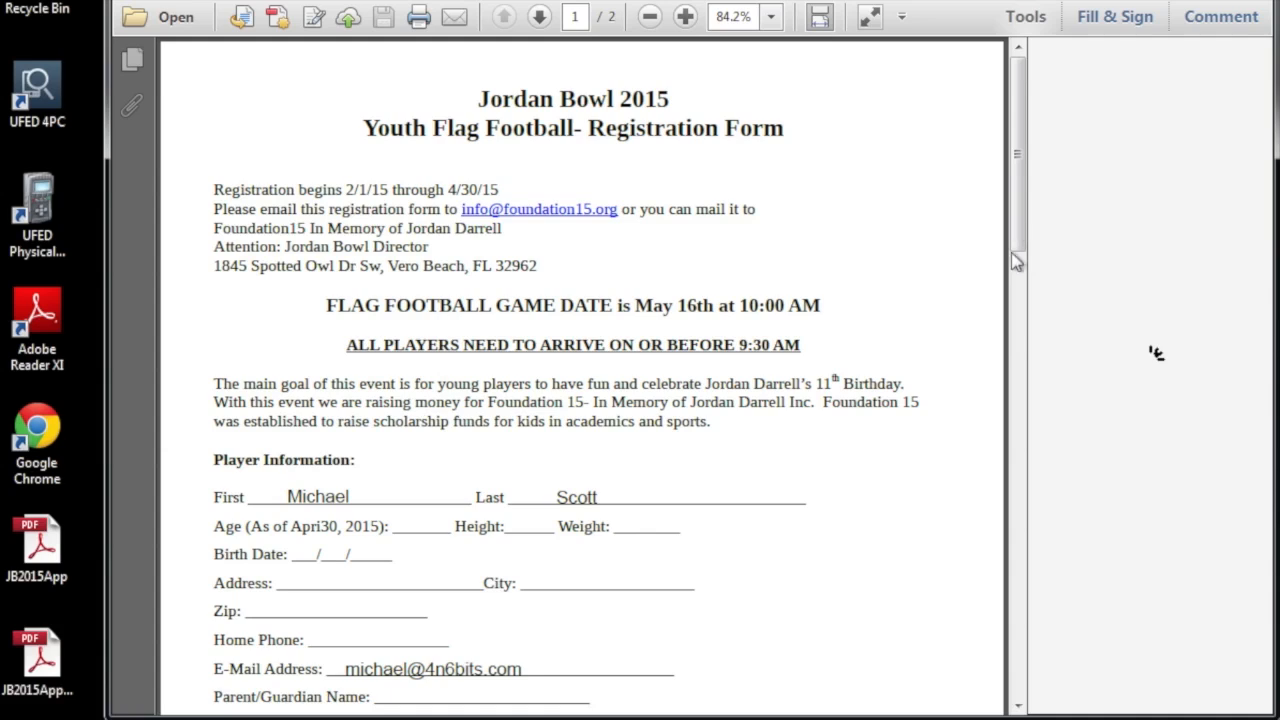
scroll(1011, 252, "down", 5)
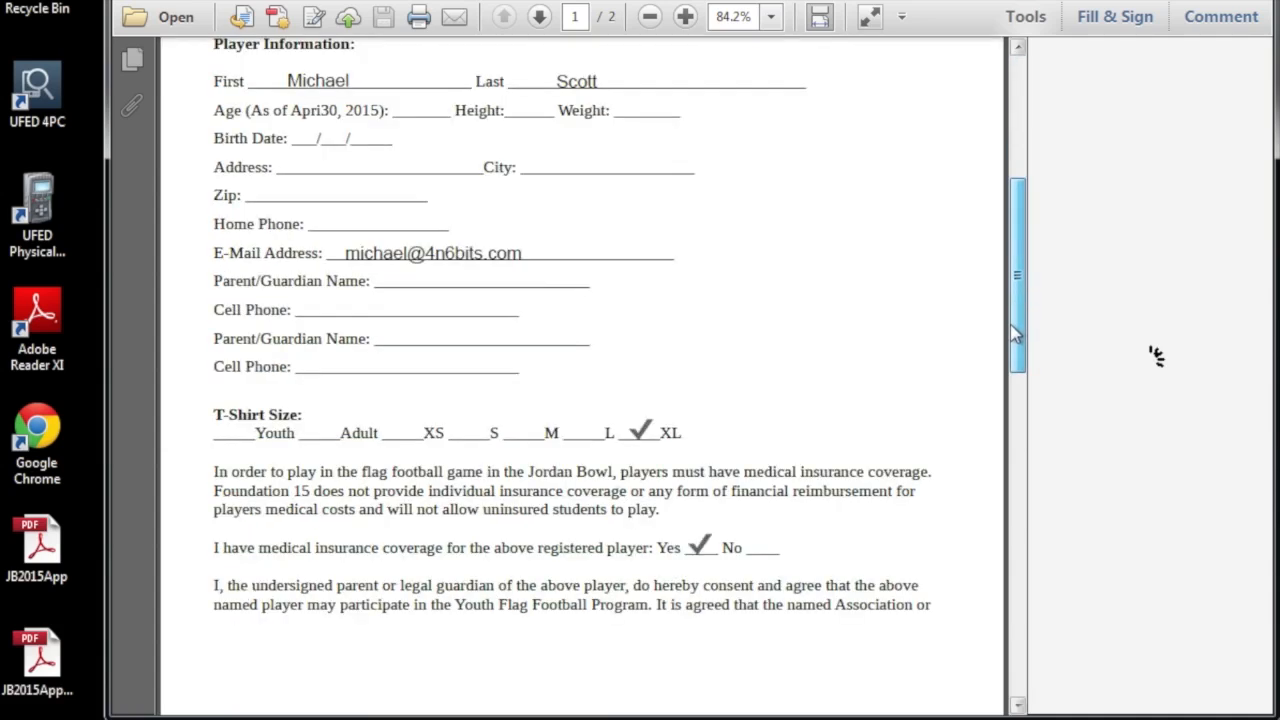
scroll(1013, 335, "up", 5)
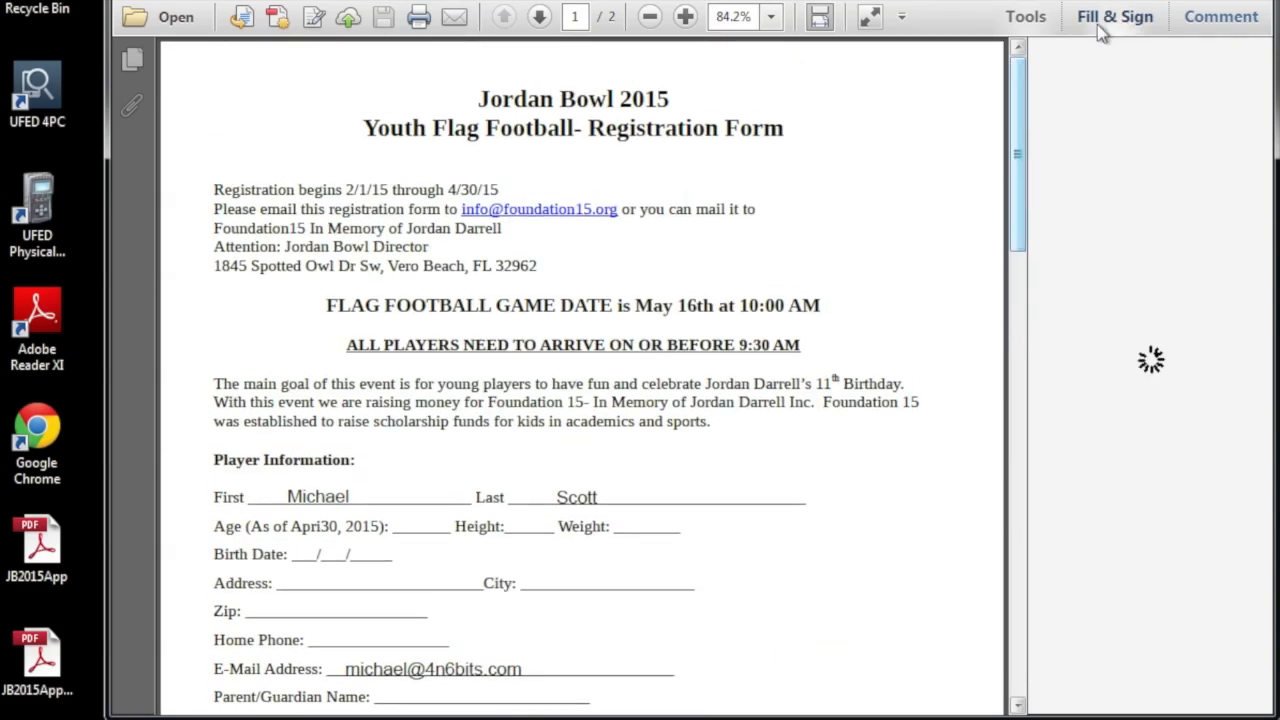
left_click(1101, 32)
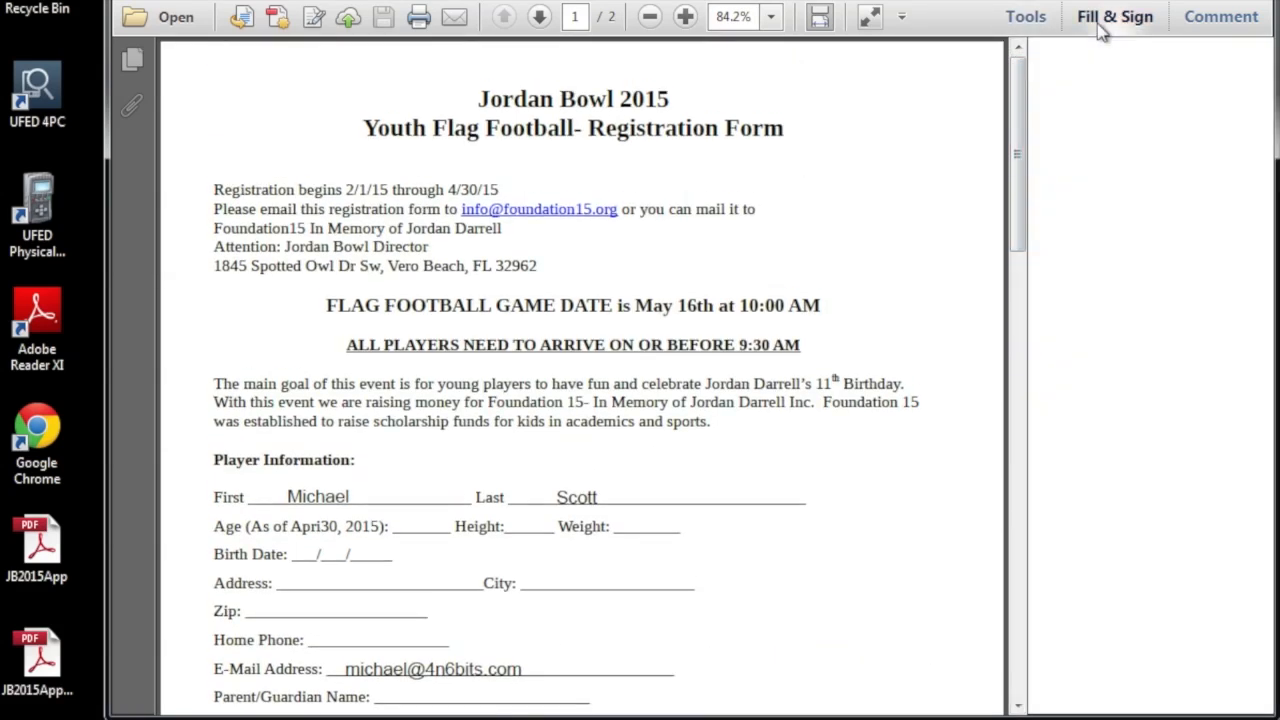